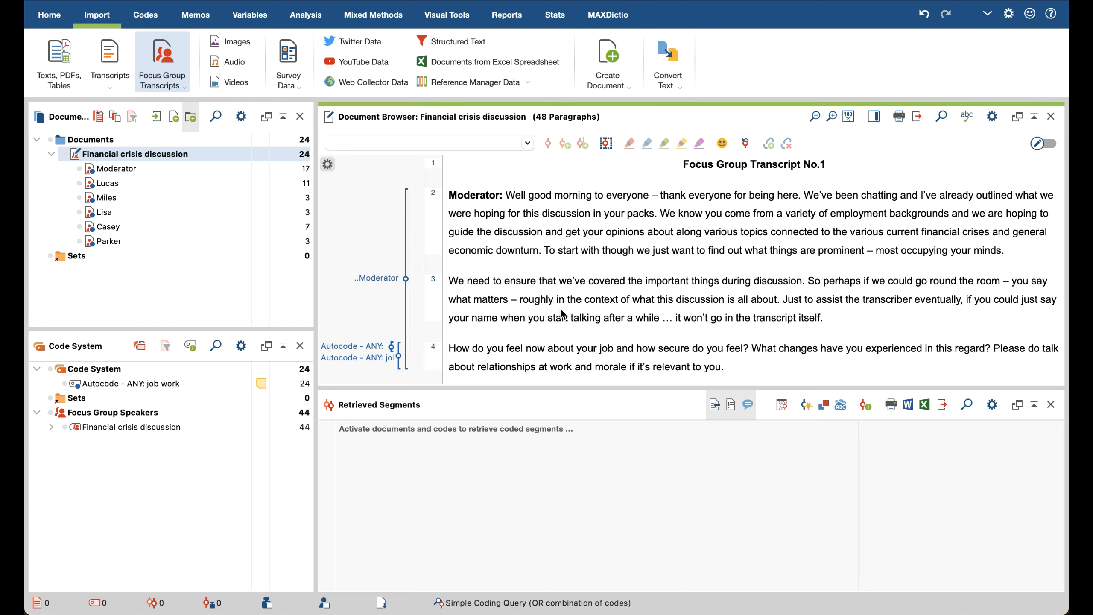
Step: Switch to the Word transcript and highlight the Moderator's three-paragraph opening contribution
key("ctrl+Up")
left_click(435, 227)
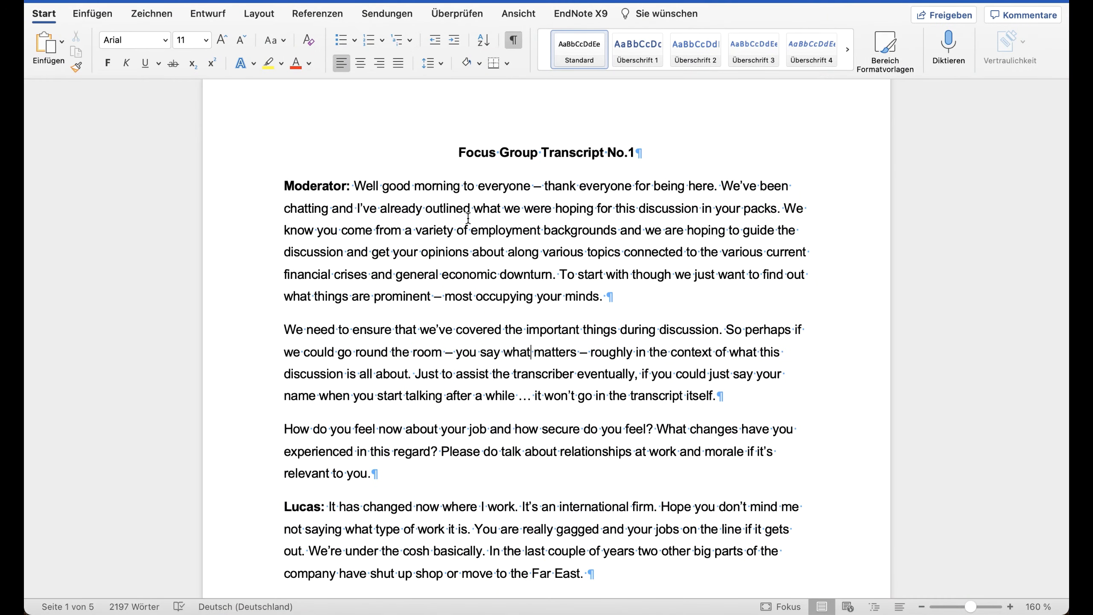
left_click(352, 185)
key("shift+Left")
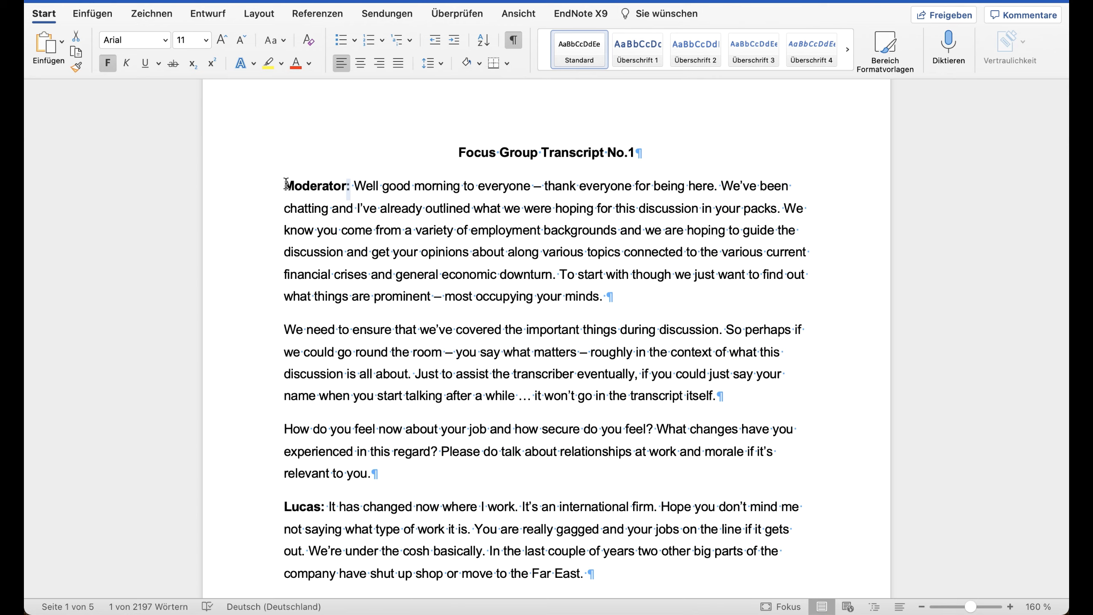
left_click_drag(285, 184, 477, 475)
scroll(451, 422, "down", 1)
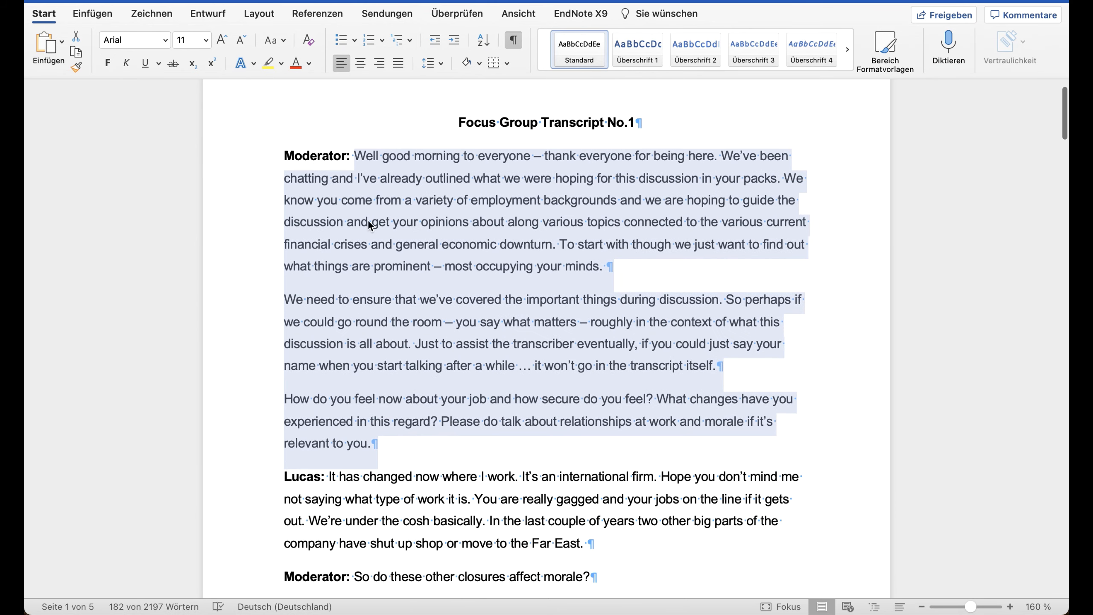
scroll(396, 348, "down", 3)
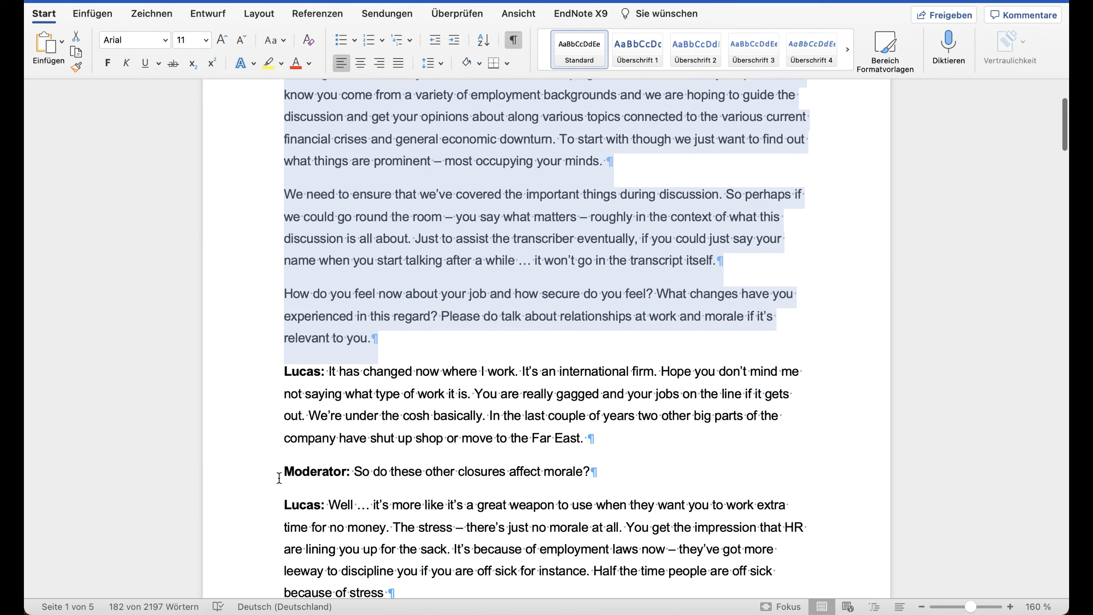
Step: Examine how the transcript separates speakers by highlighting a short Moderator line, the first Moderator label and the text that follows it
left_click(251, 480)
scroll(418, 419, "up", 4)
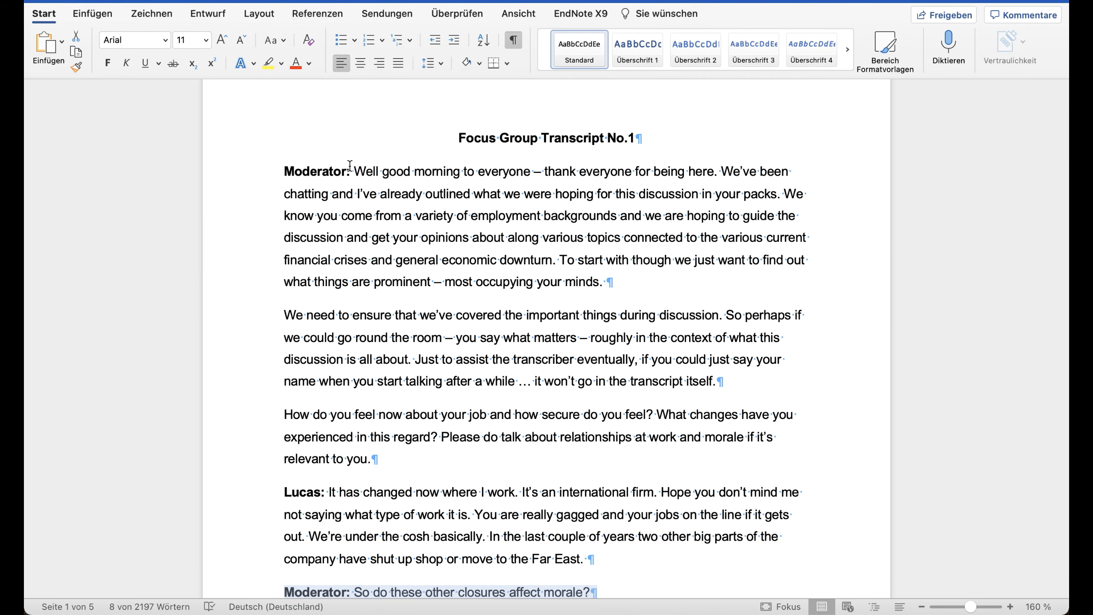
left_click_drag(353, 173, 292, 174)
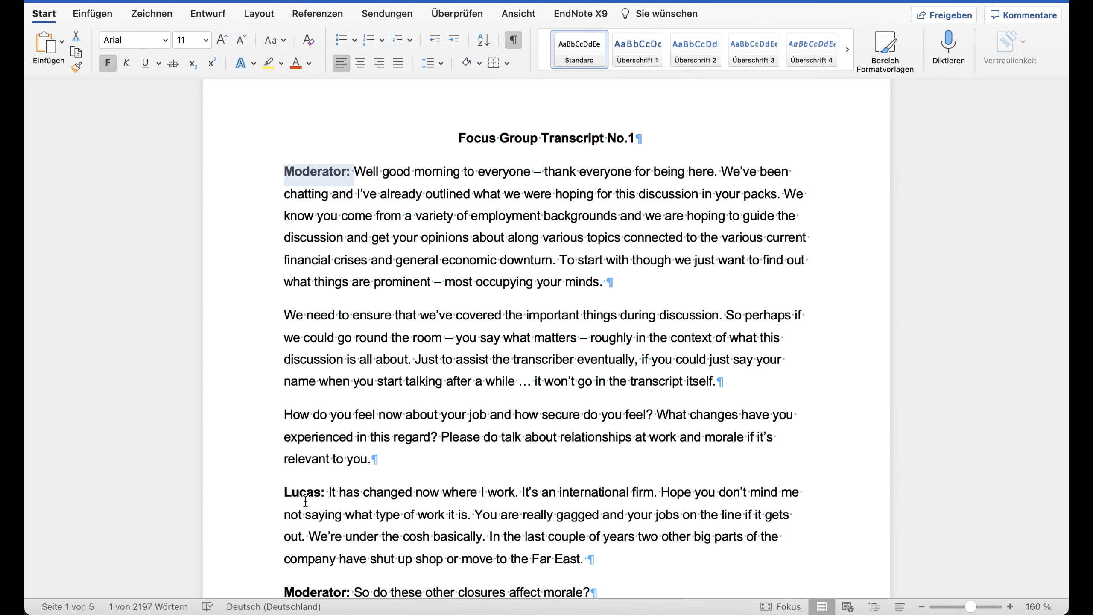
left_click(348, 177)
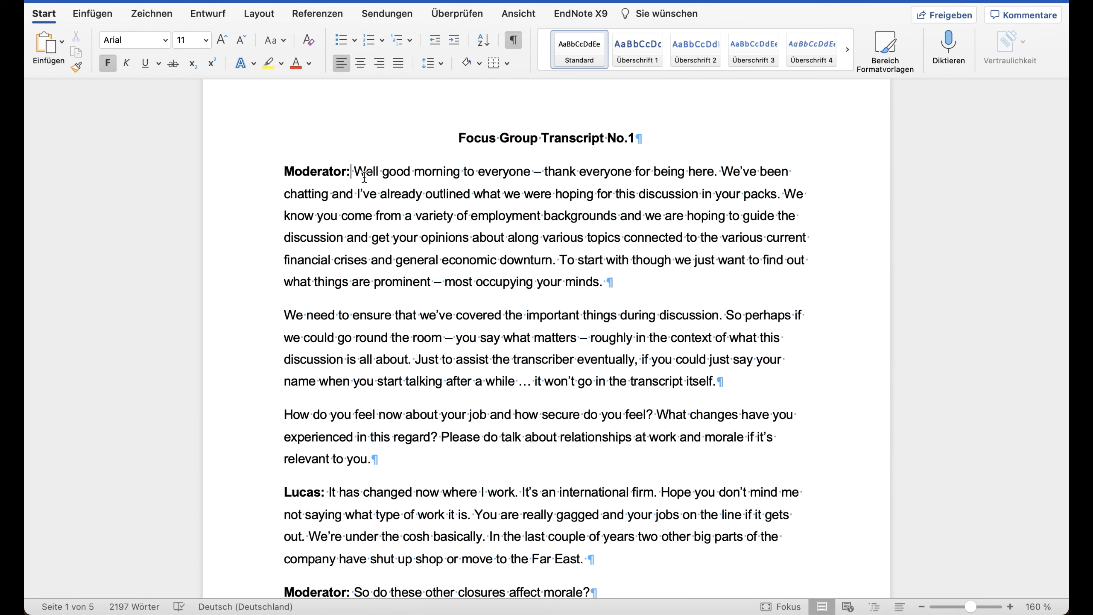
left_click_drag(353, 172, 420, 456)
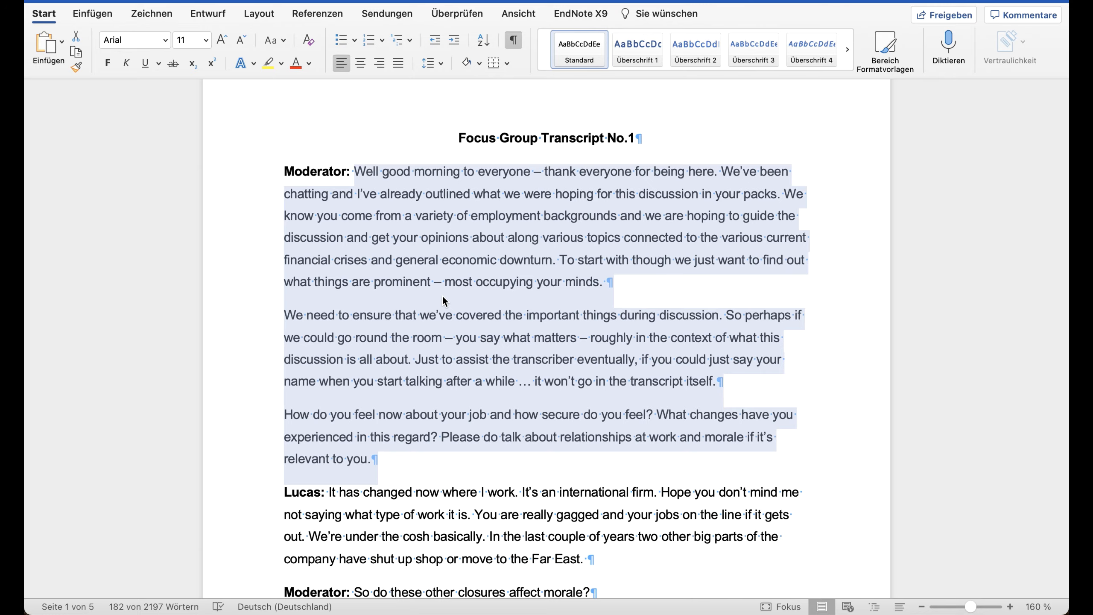
Step: Switch back to MAXQDA and examine how the speakers' contributions are coded in the Financial crisis discussion document
key("ctrl+Up")
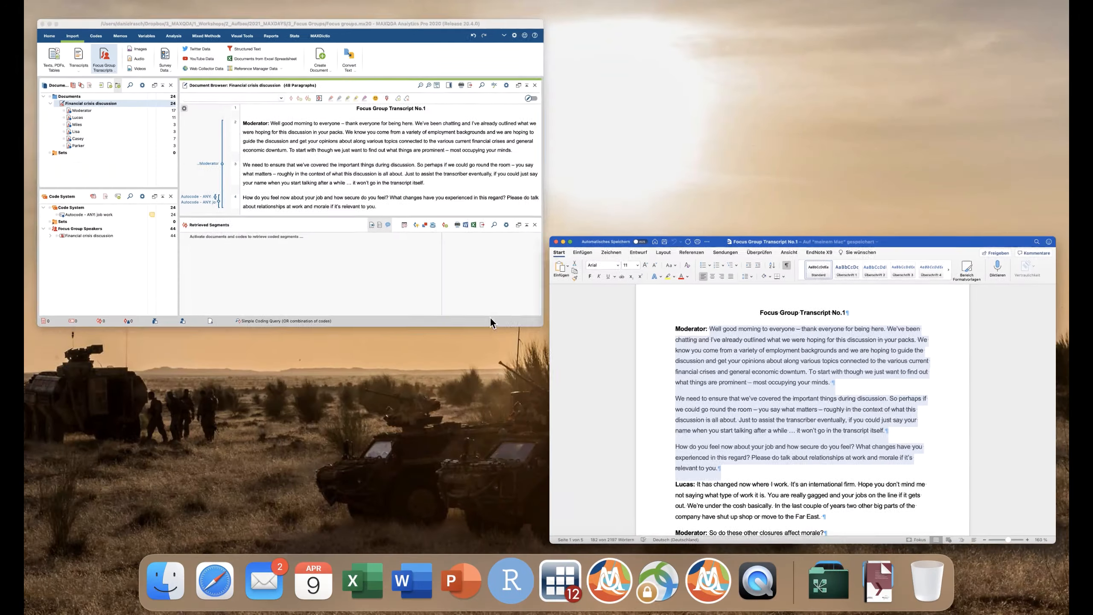
left_click(472, 245)
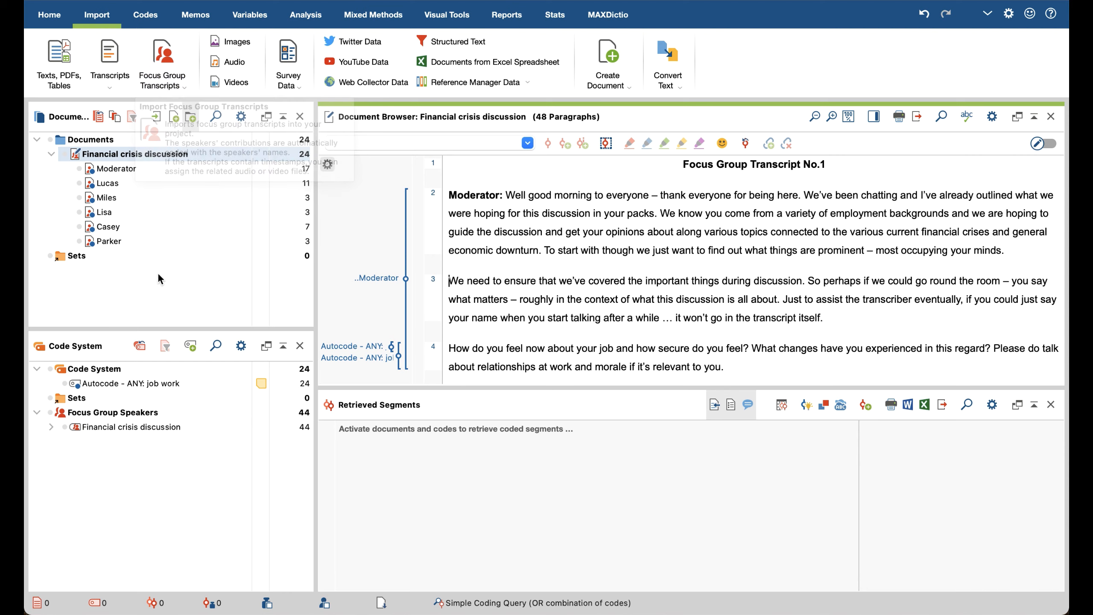
mouse_move(139, 155)
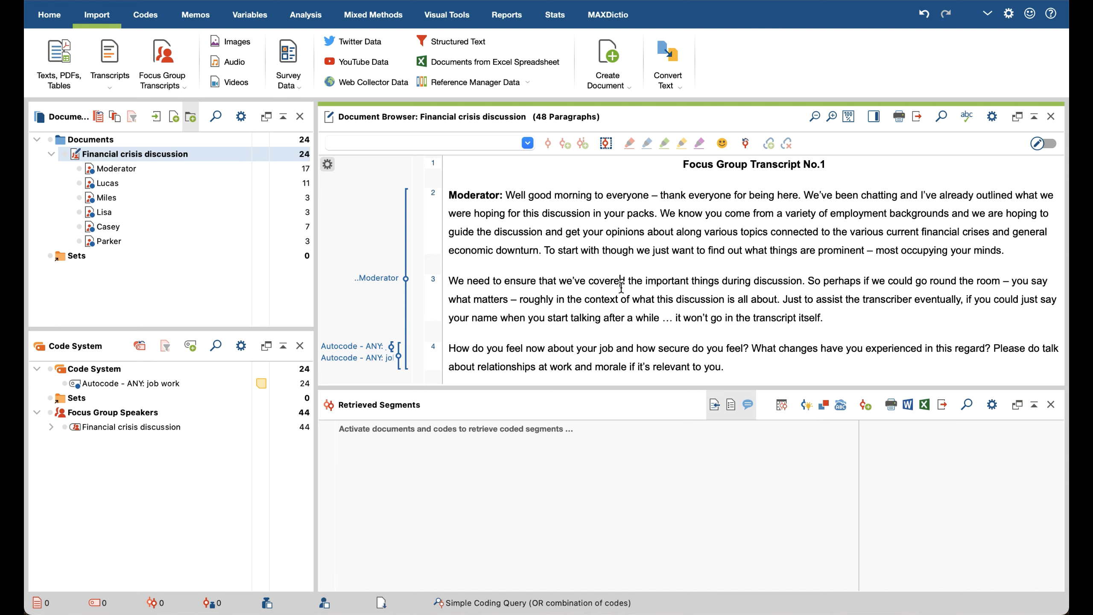
scroll(601, 254, "down", 4)
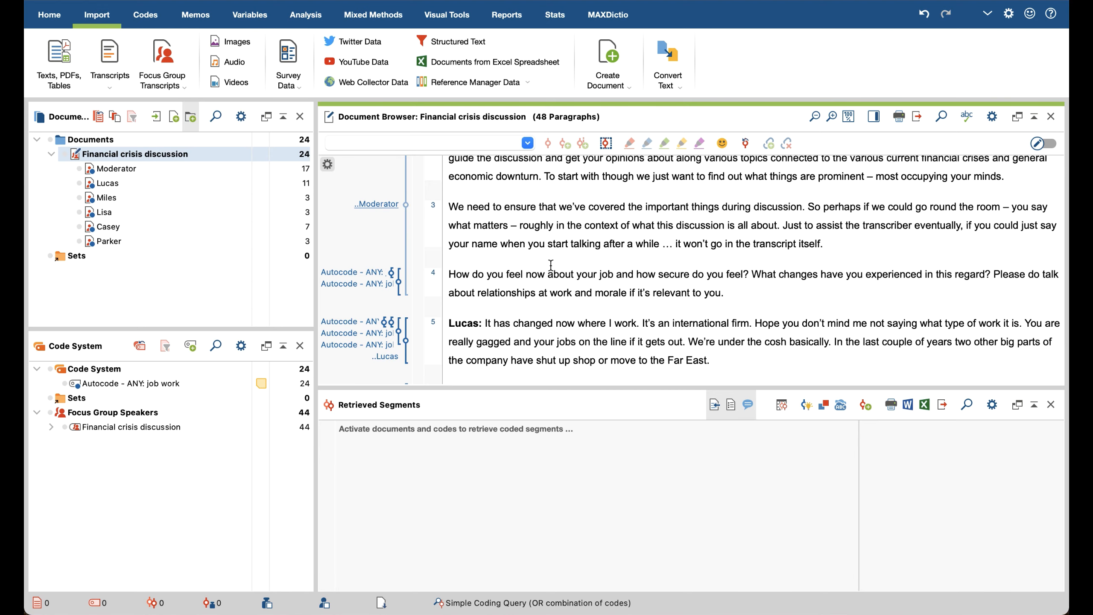
scroll(550, 264, "down", 1)
scroll(473, 223, "up", 5)
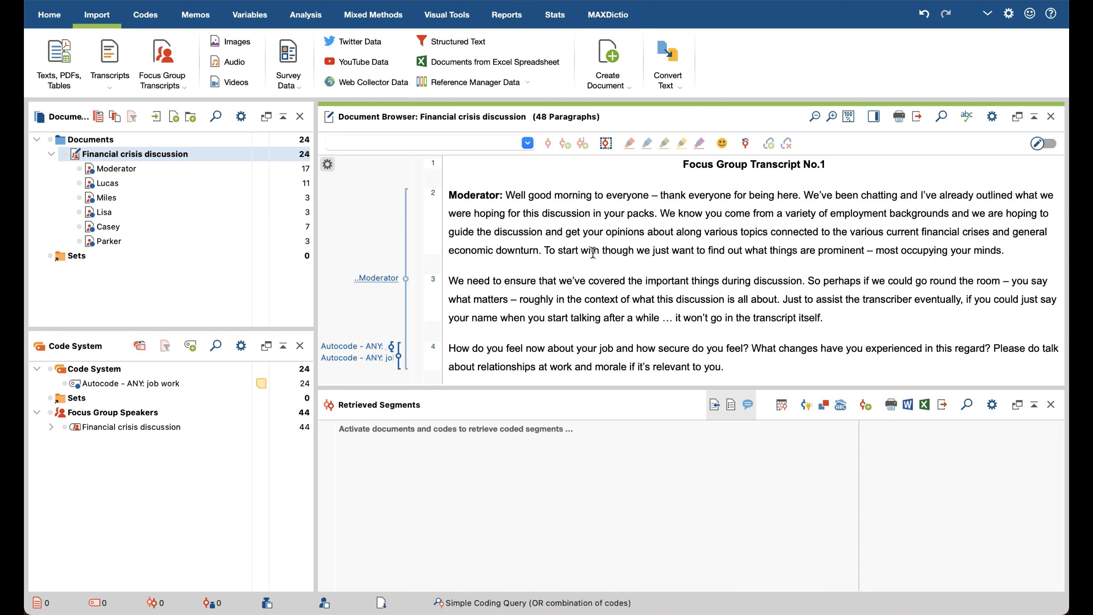
scroll(593, 251, "down", 2)
scroll(593, 252, "down", 5)
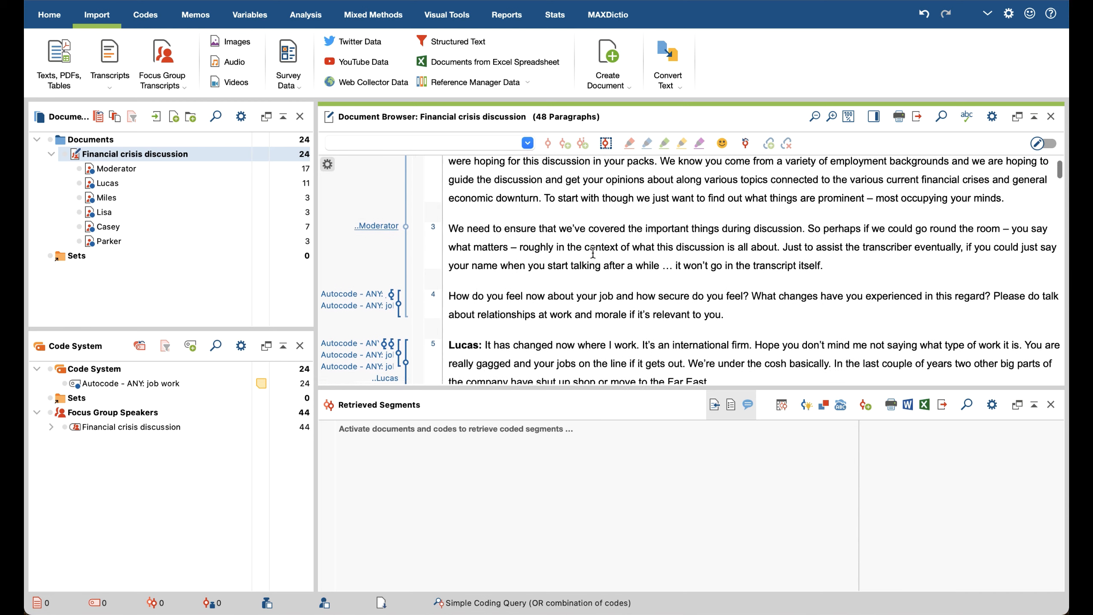
scroll(593, 252, "down", 15)
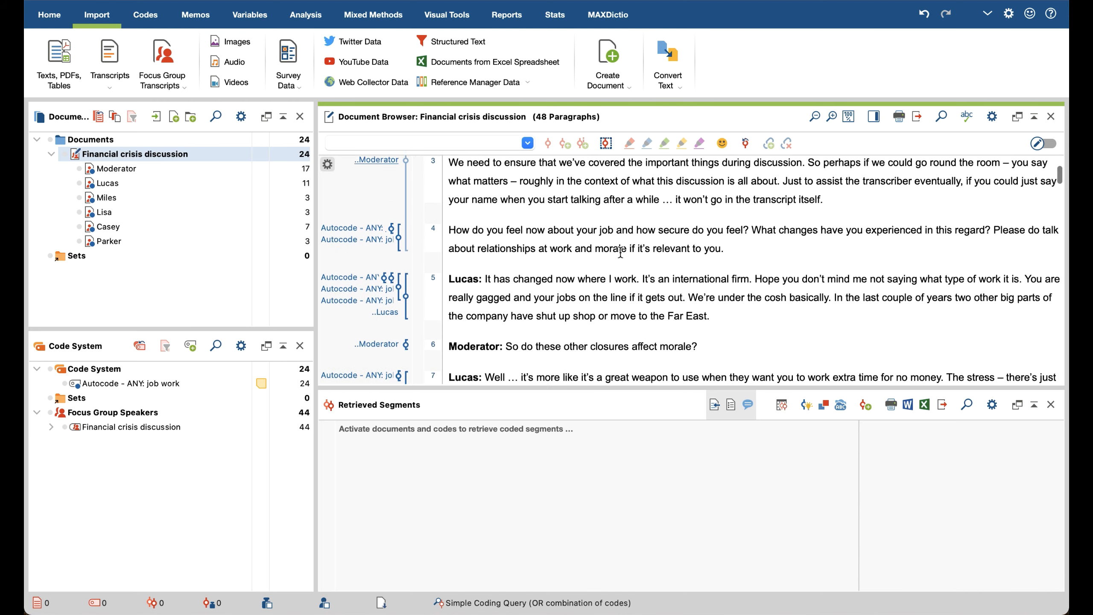
scroll(620, 275, "down", 11)
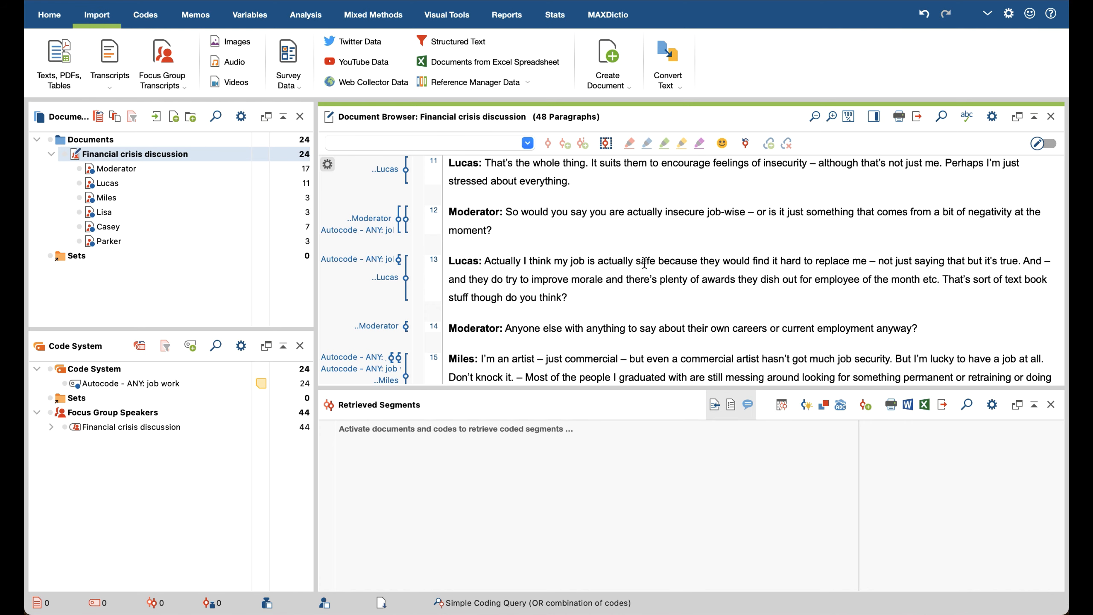
scroll(644, 262, "down", 3)
scroll(644, 262, "down", 1)
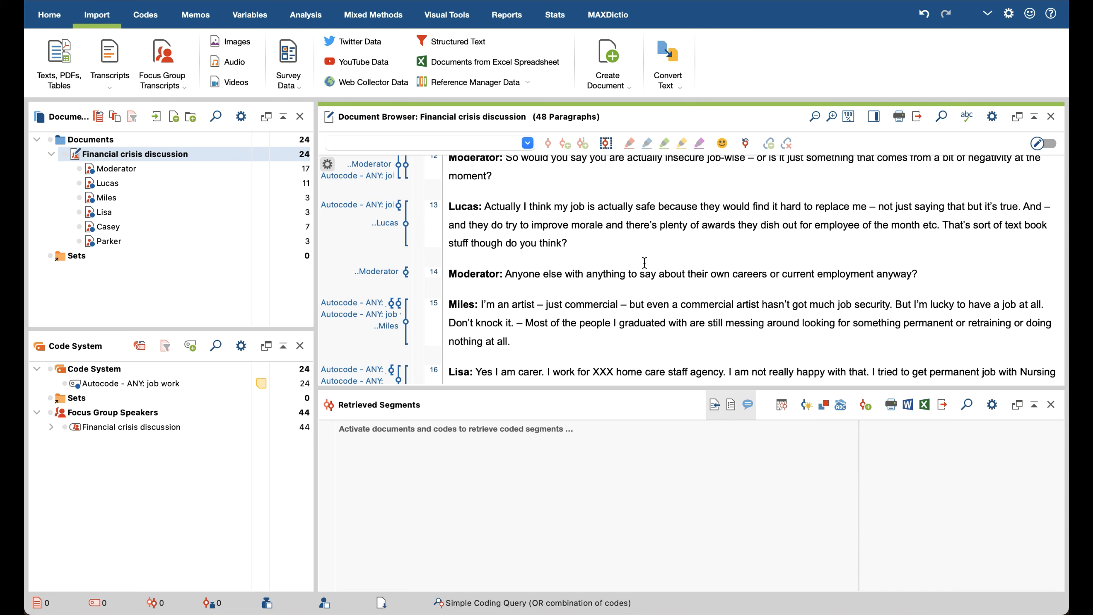
scroll(644, 263, "down", 3)
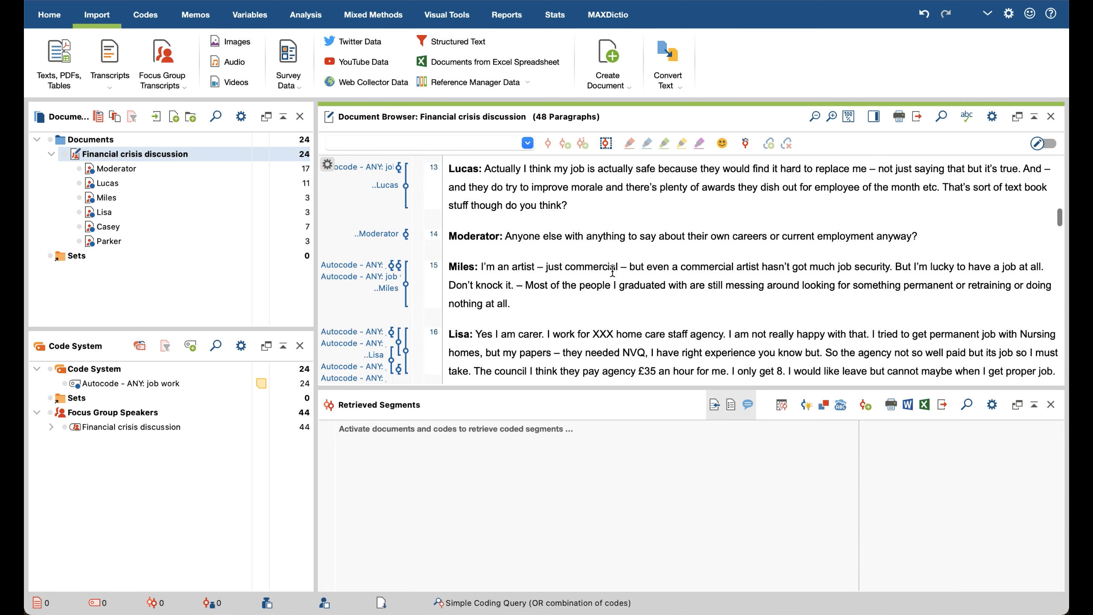
scroll(612, 271, "up", 14)
scroll(612, 270, "up", 12)
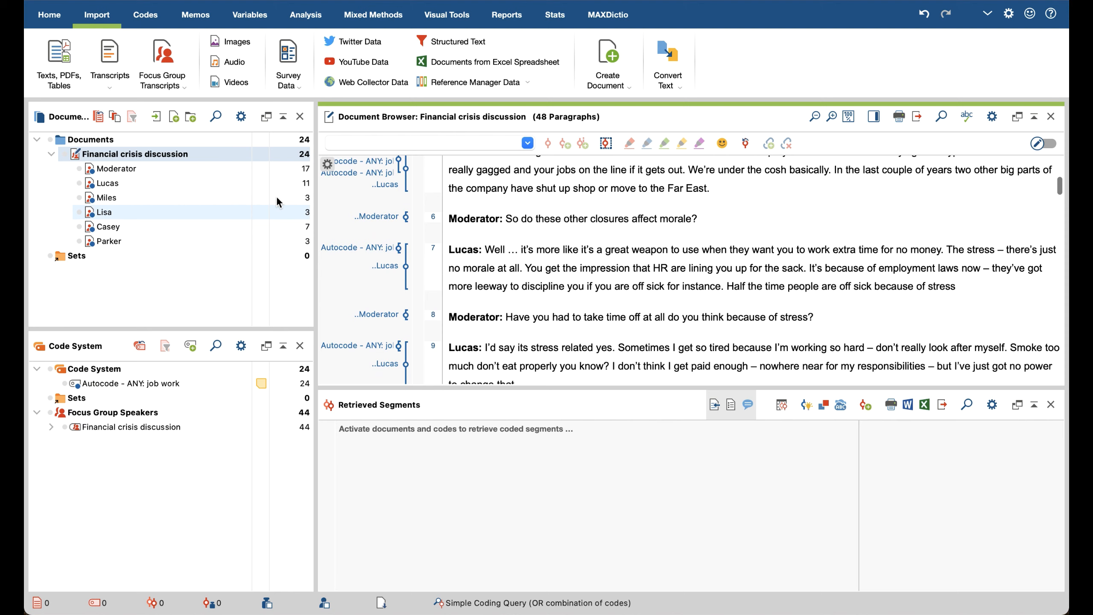
left_click(177, 84)
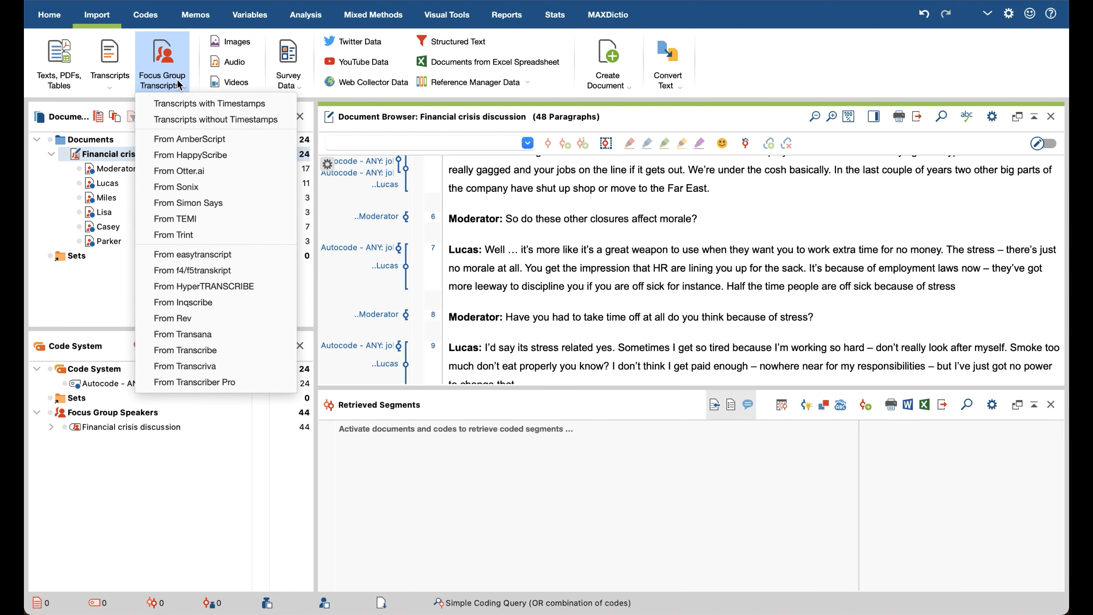
left_click(176, 119)
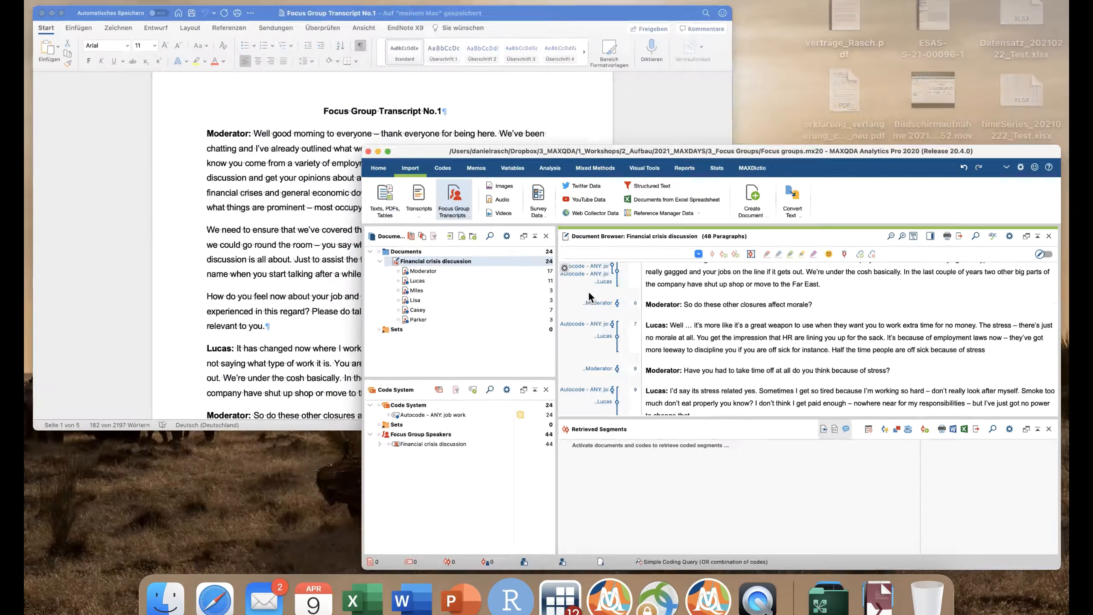
Step: In the Word transcript, insert the prefix "## 11" before the first Moderator label
left_click(368, 177)
left_click(295, 172)
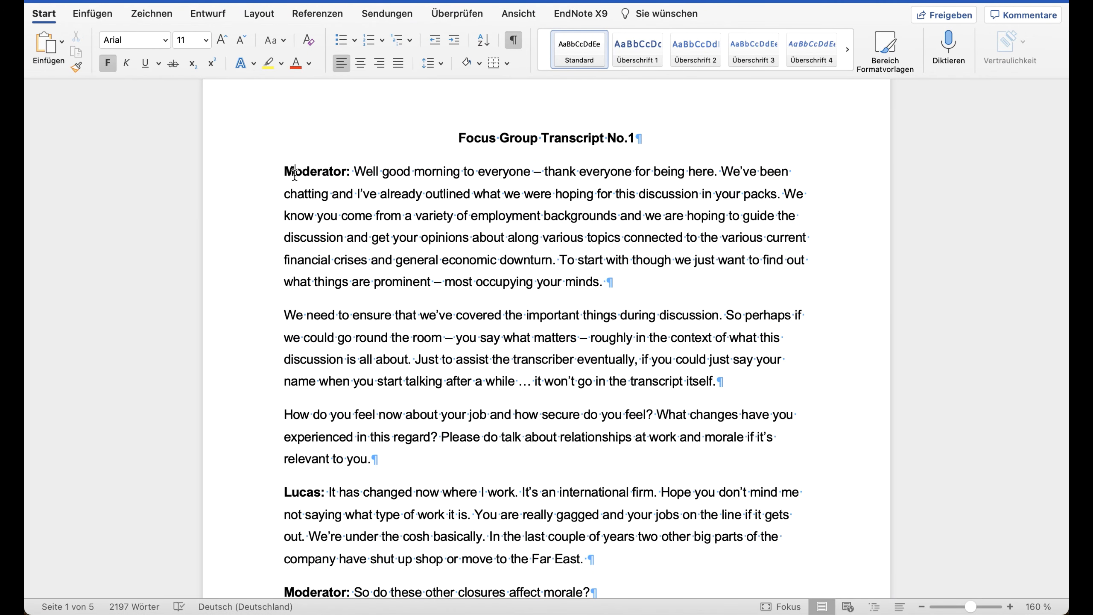
left_click(281, 170)
type("## ")
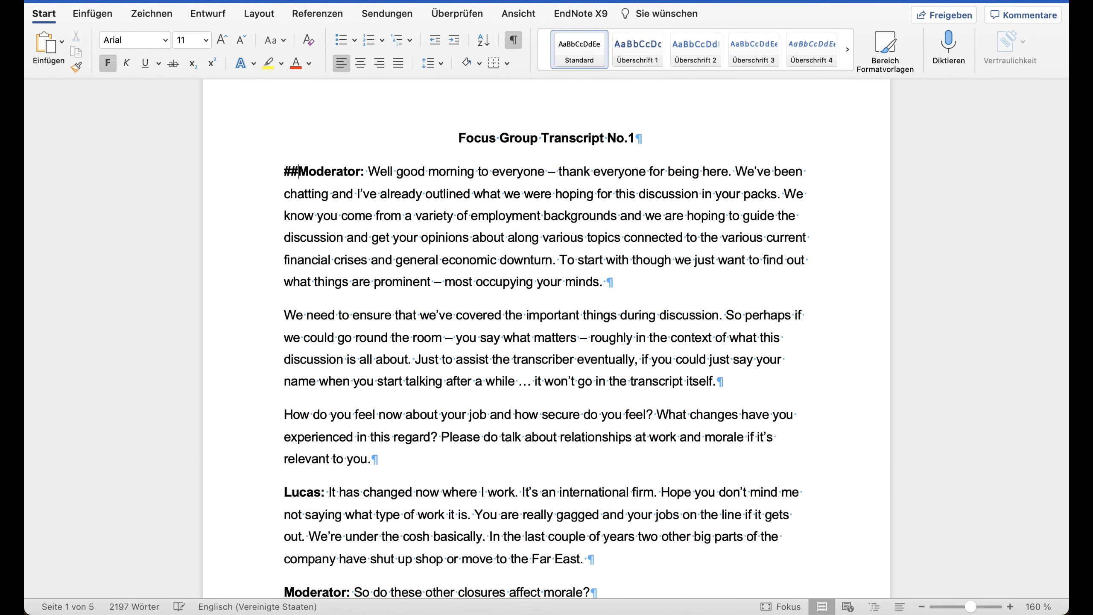
type("101")
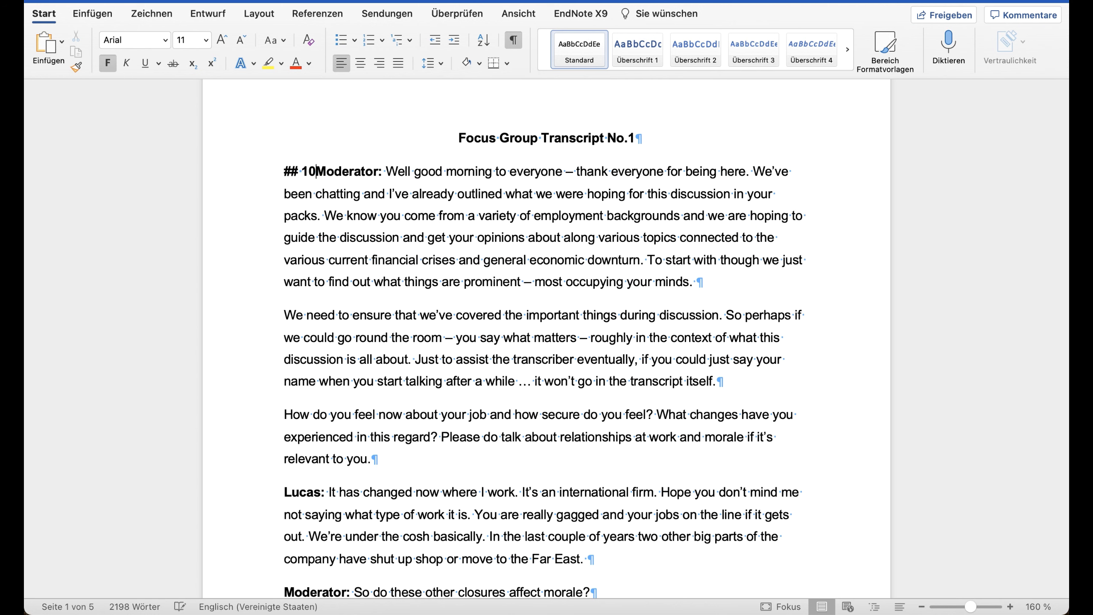
key("BackSpace")
key("BackSpace")
type("1")
Step: Delete the "## 11" prefix from the start of the first Moderator paragraph
key("shift+Left")
key("shift+Left")
key("shift+Left")
key("shift+Left")
key("shift+Left")
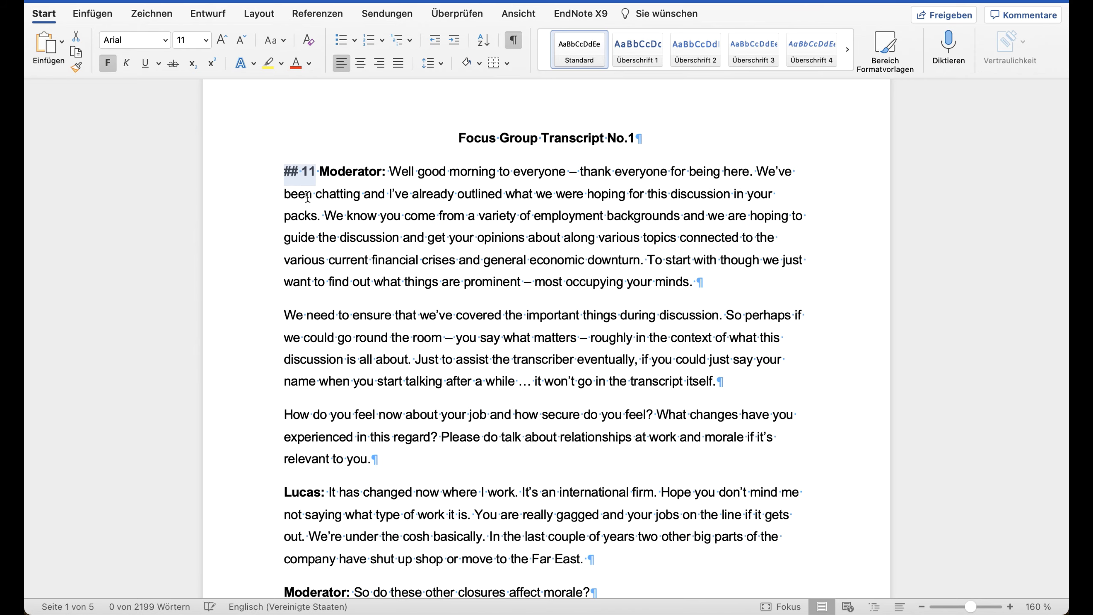
key("BackSpace")
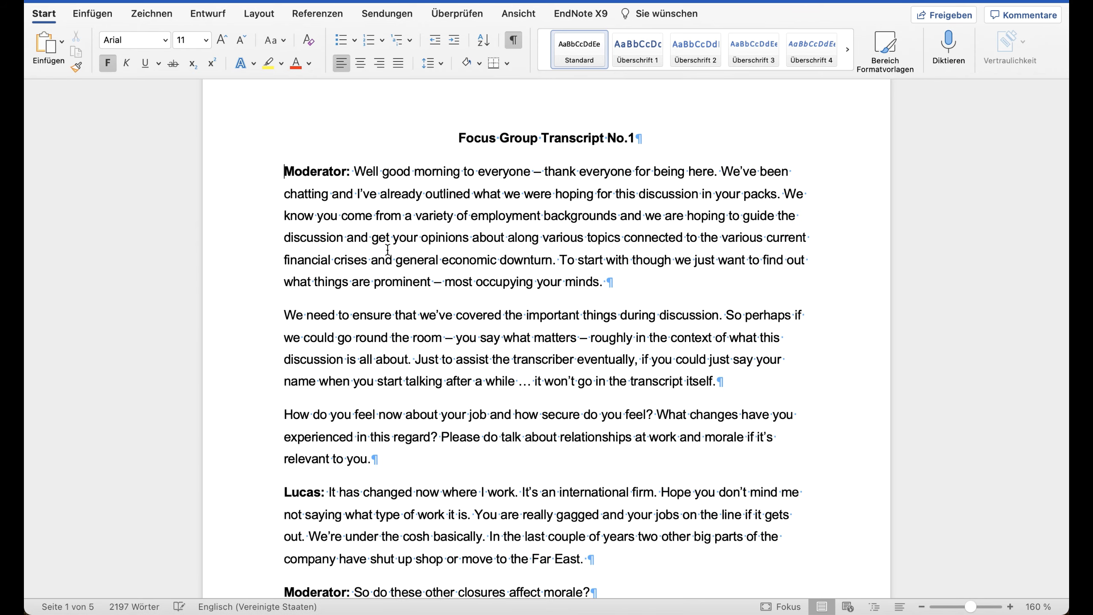
Step: Switch to MAXQDA and import Focus Group Transcript No.1.docx as a focus group transcript without timestamps
key("ctrl+Up")
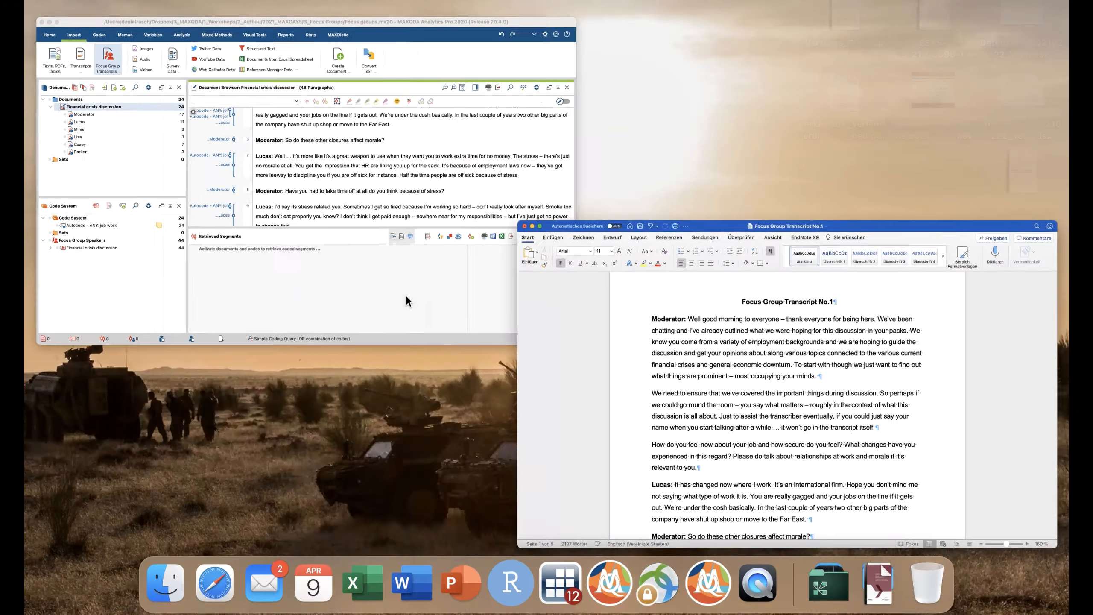
left_click(267, 176)
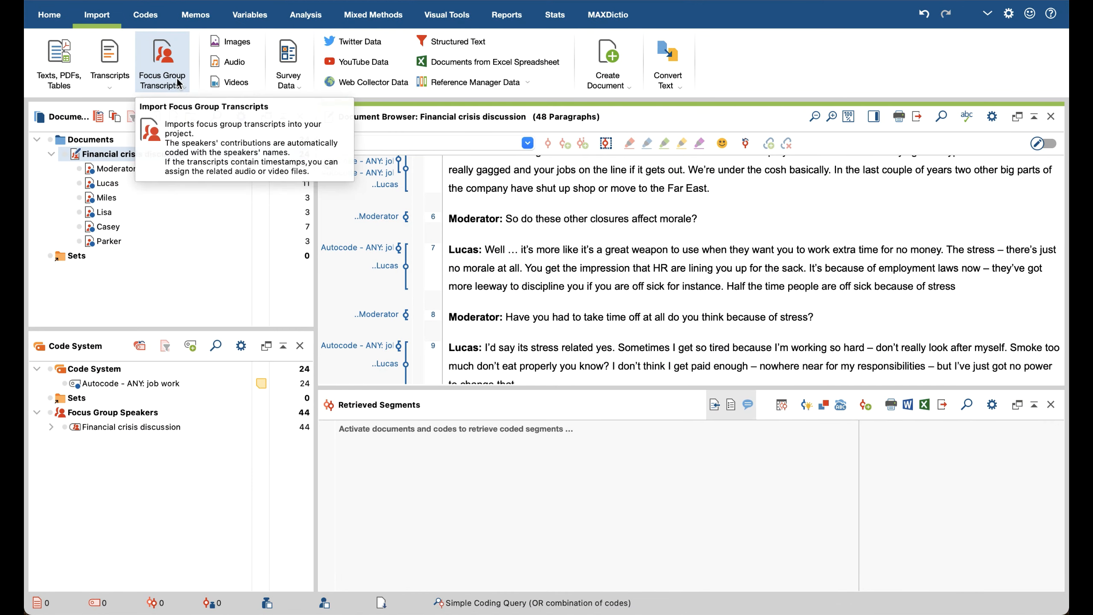
left_click(178, 92)
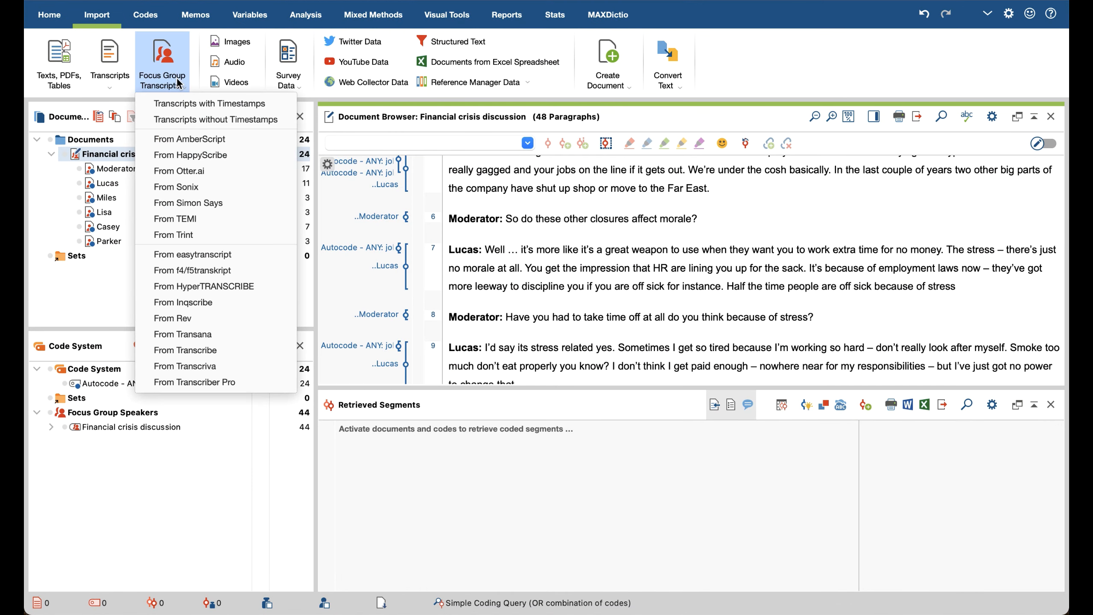
left_click(175, 120)
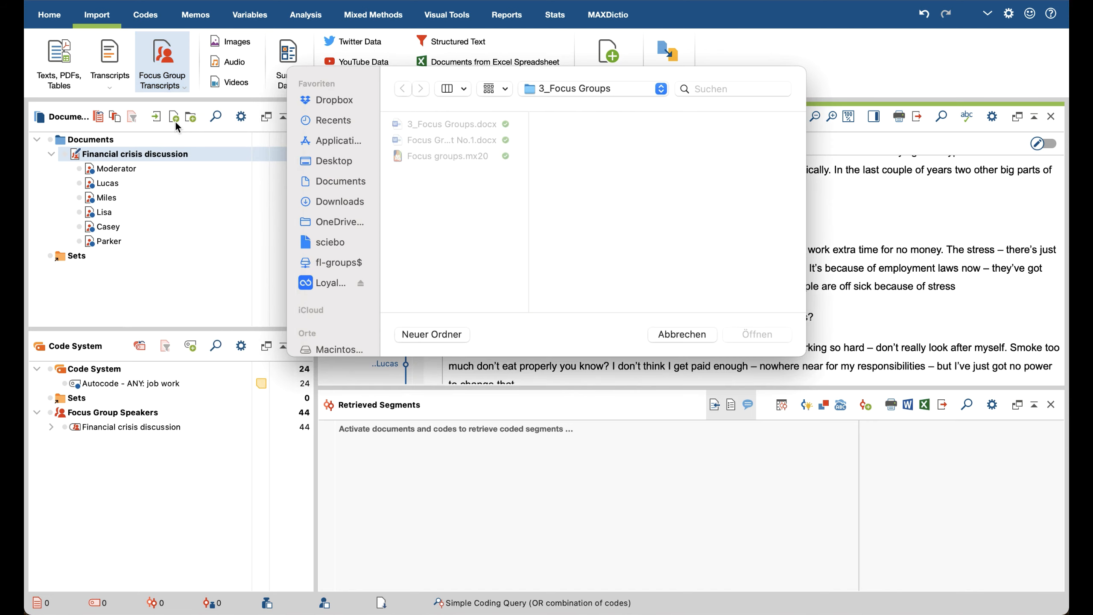
left_click(480, 146)
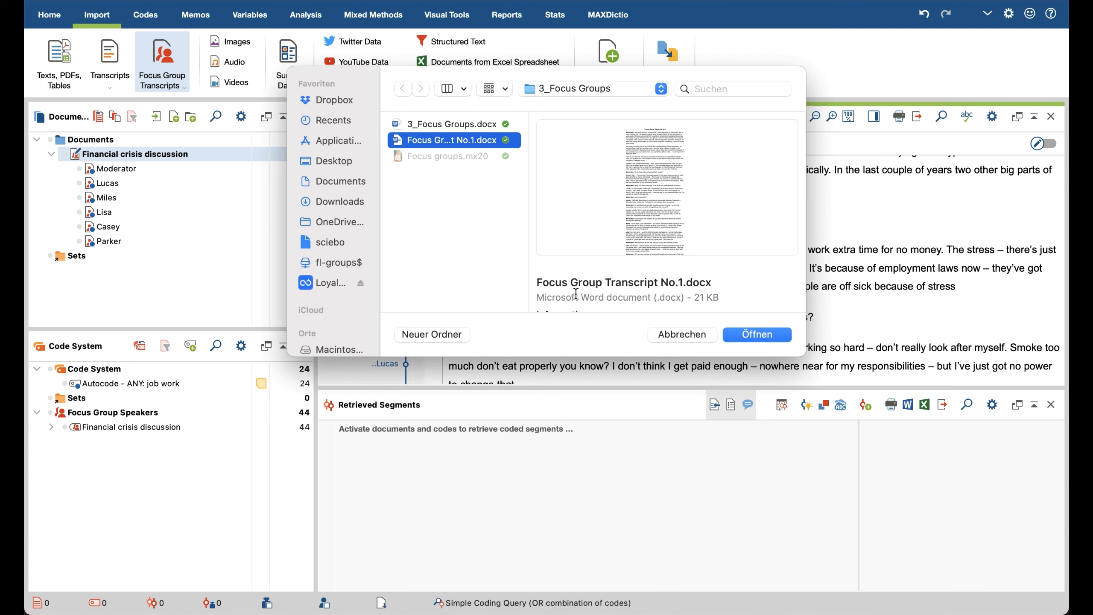
left_click(768, 335)
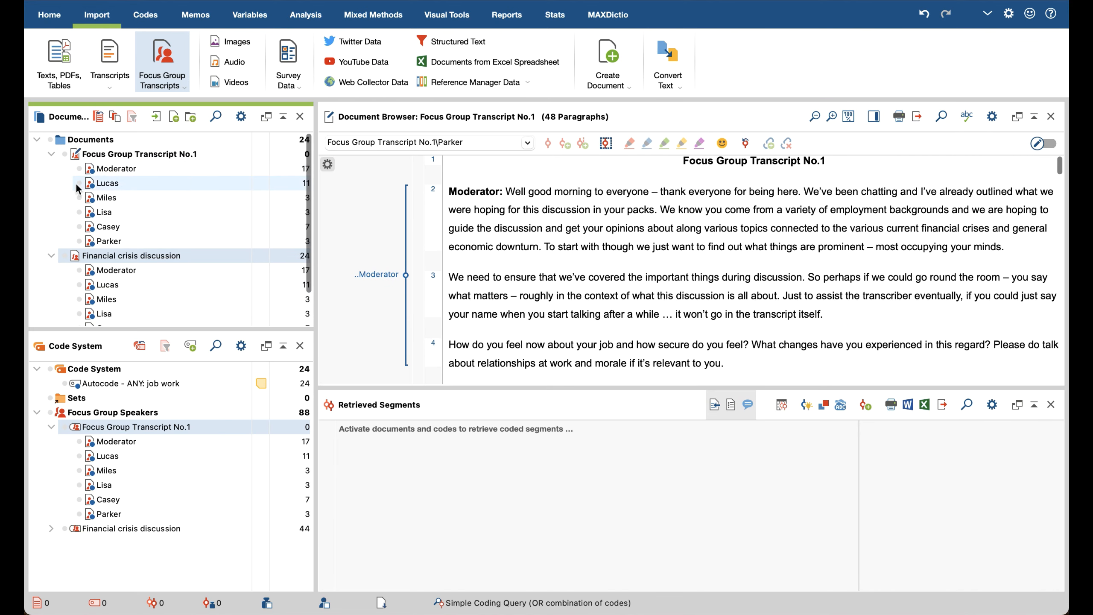
Step: Collapse the Financial crisis discussion document and select the Moderator under Focus Group Transcript No.1
left_click(51, 255)
mouse_move(161, 153)
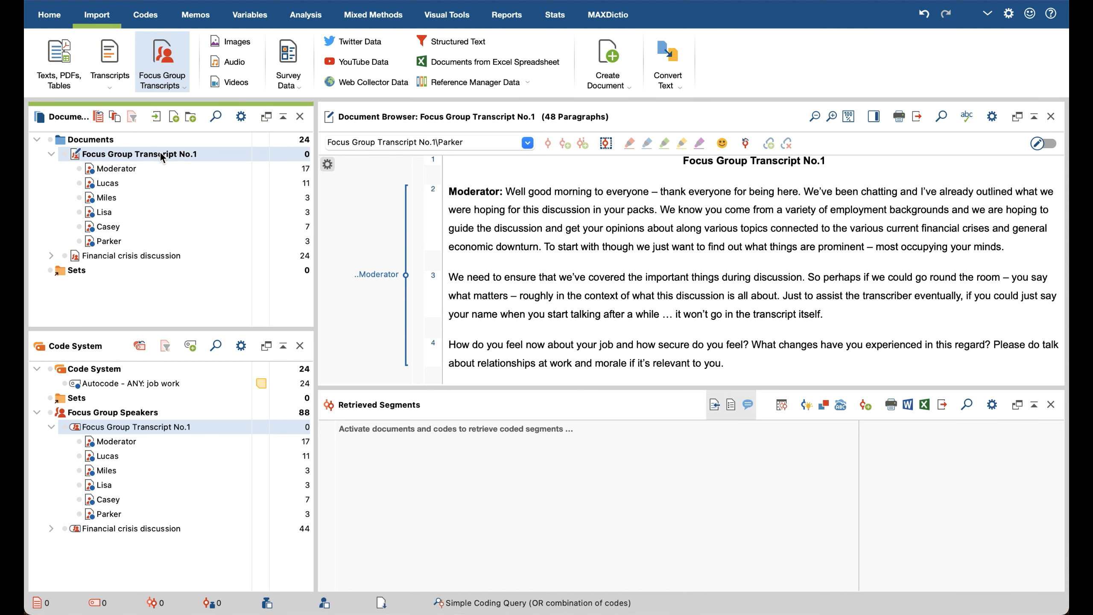
left_click(141, 169)
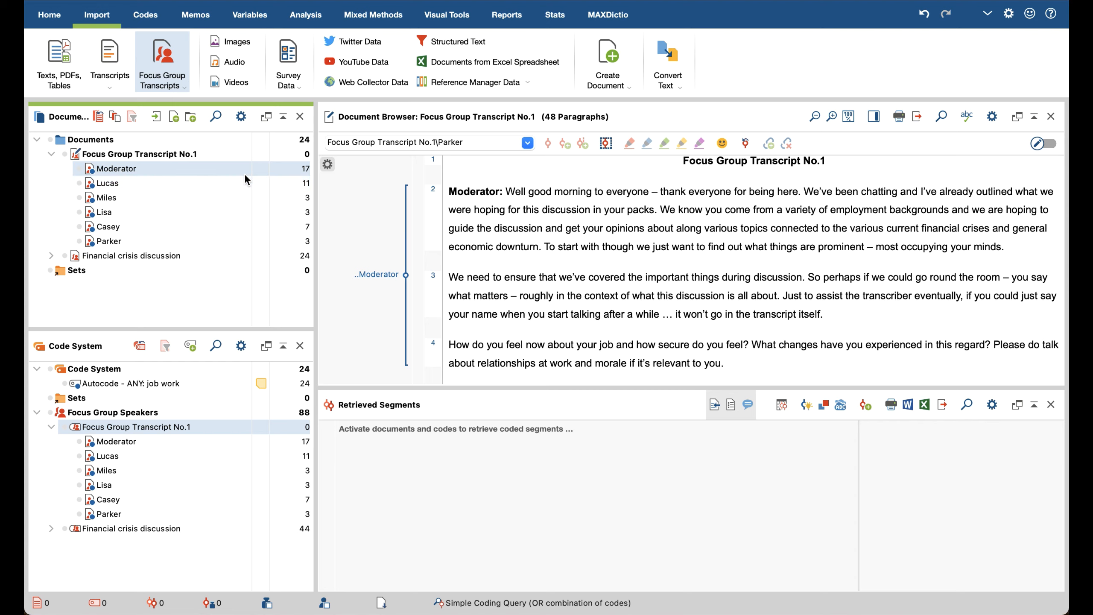
left_click(524, 230)
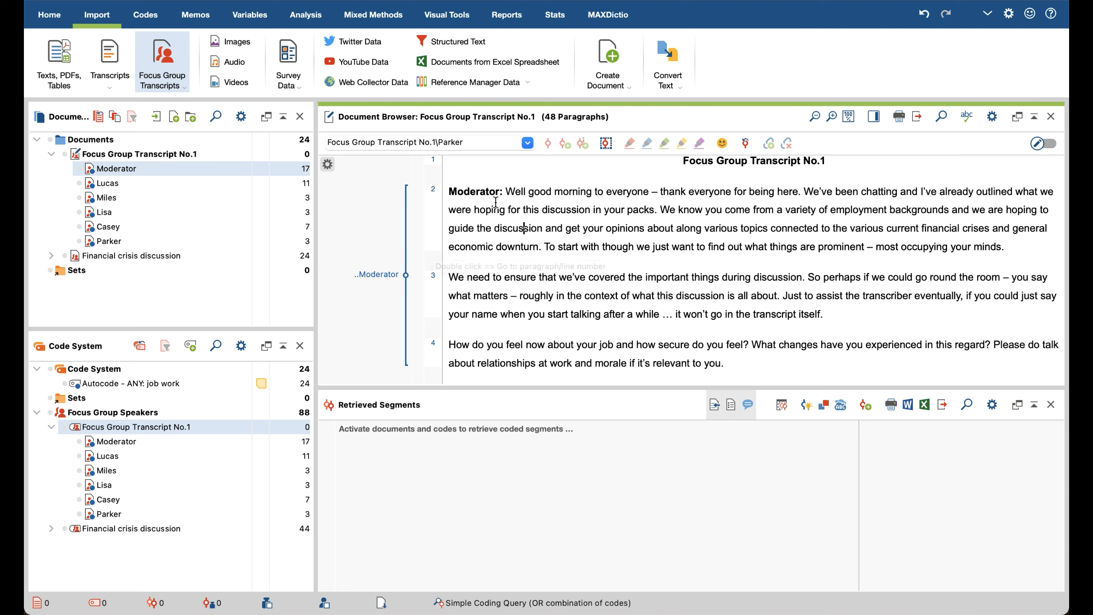
Step: Examine the bold speaker labels and automatic speaker coding at the first contributions in Focus Group Transcript No.1
left_click_drag(506, 191, 452, 191)
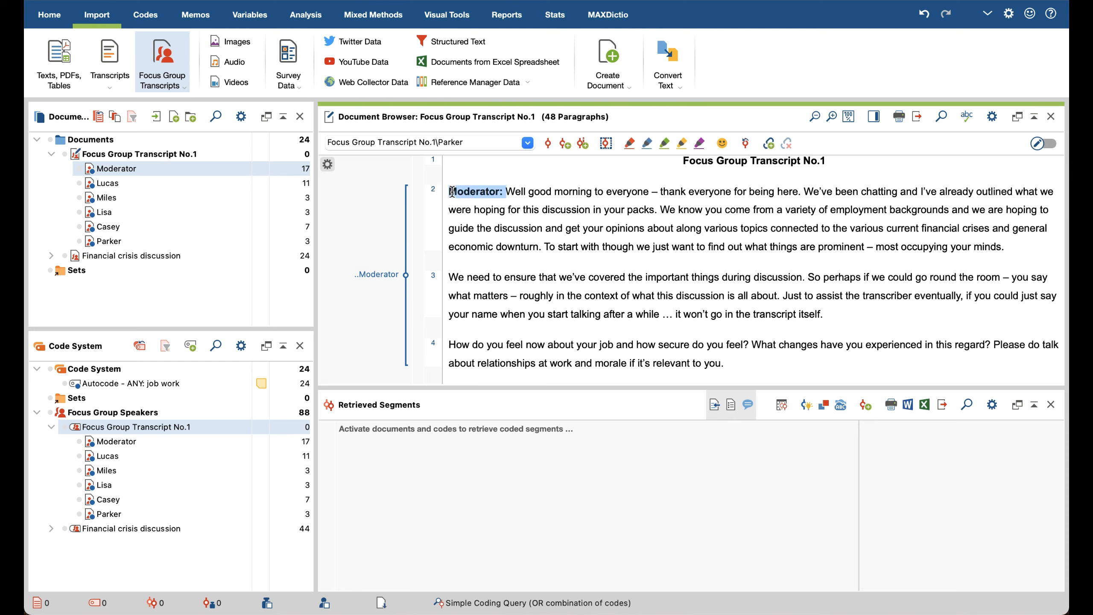
scroll(538, 272, "down", 3)
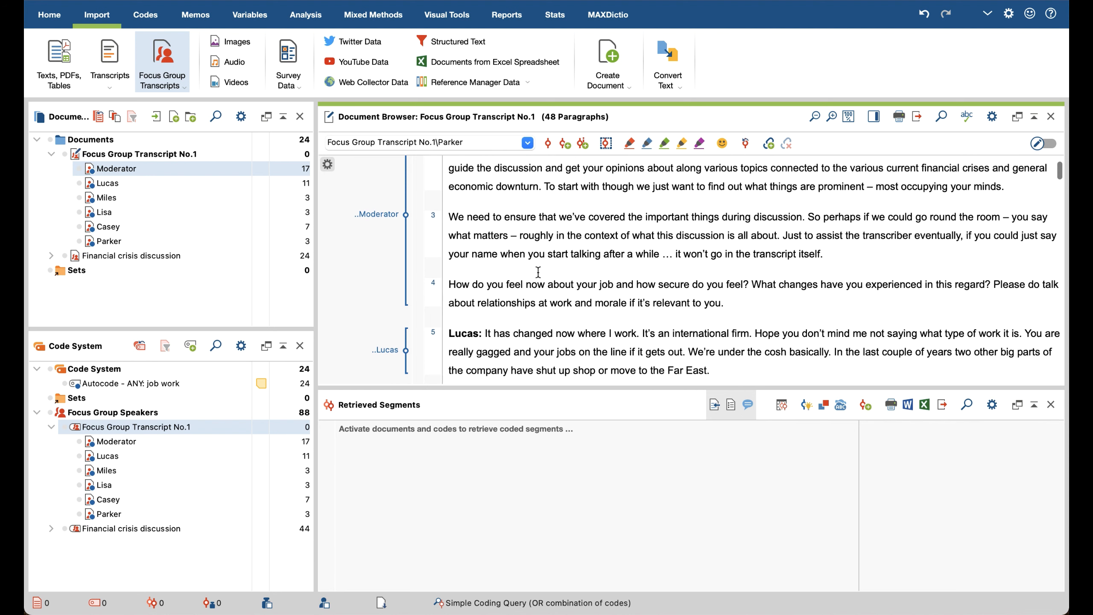
left_click_drag(483, 334, 444, 331)
scroll(374, 278, "up", 3)
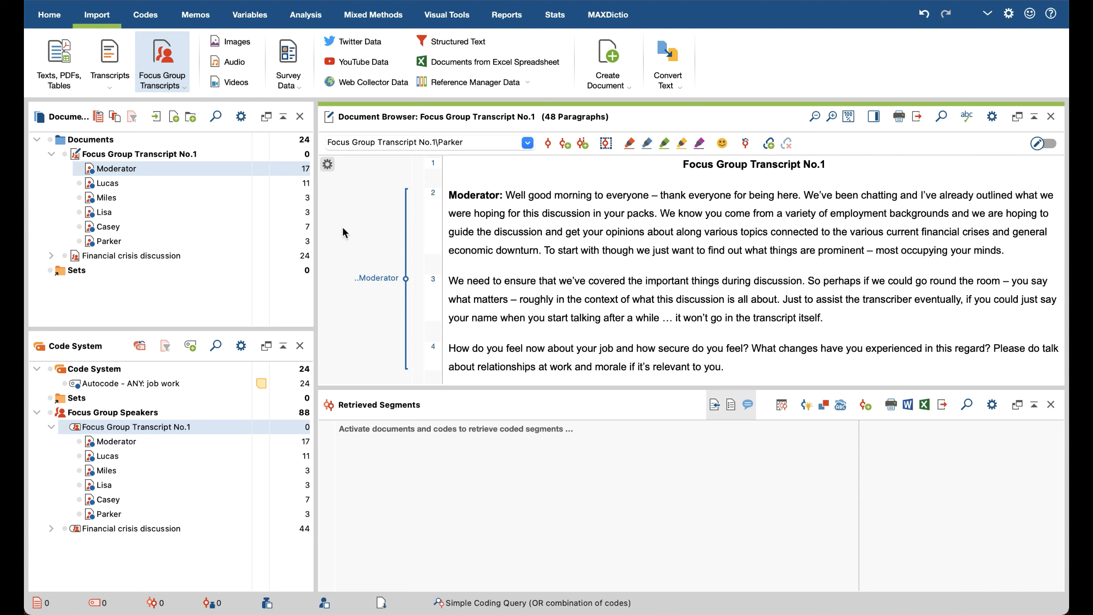
Step: Delete the Focus Group Transcript No.1 document from the project and confirm the deletion
left_click(176, 154)
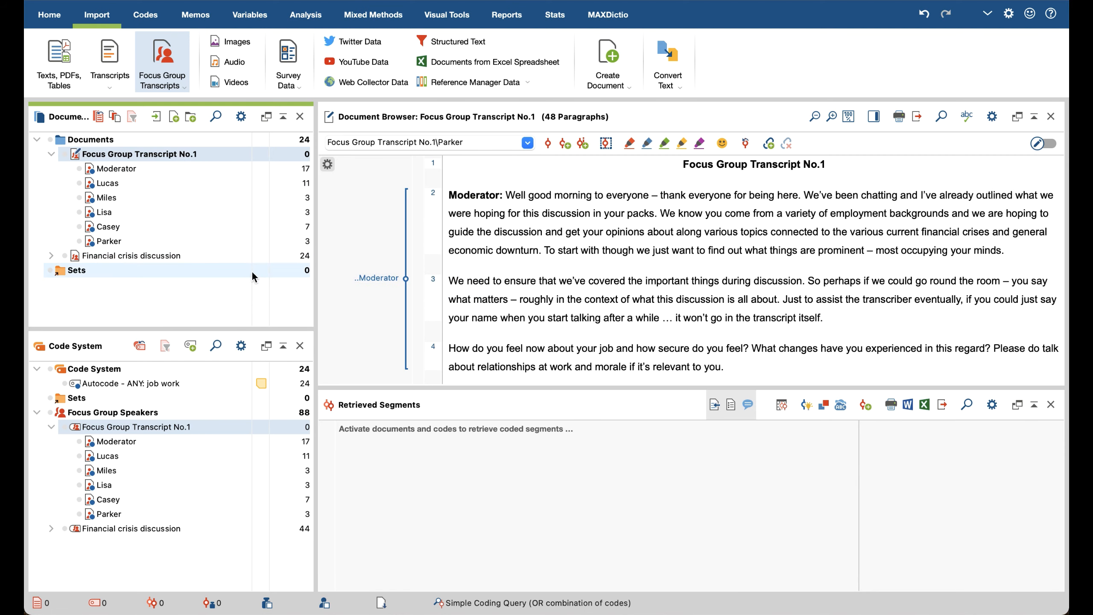
mouse_move(154, 261)
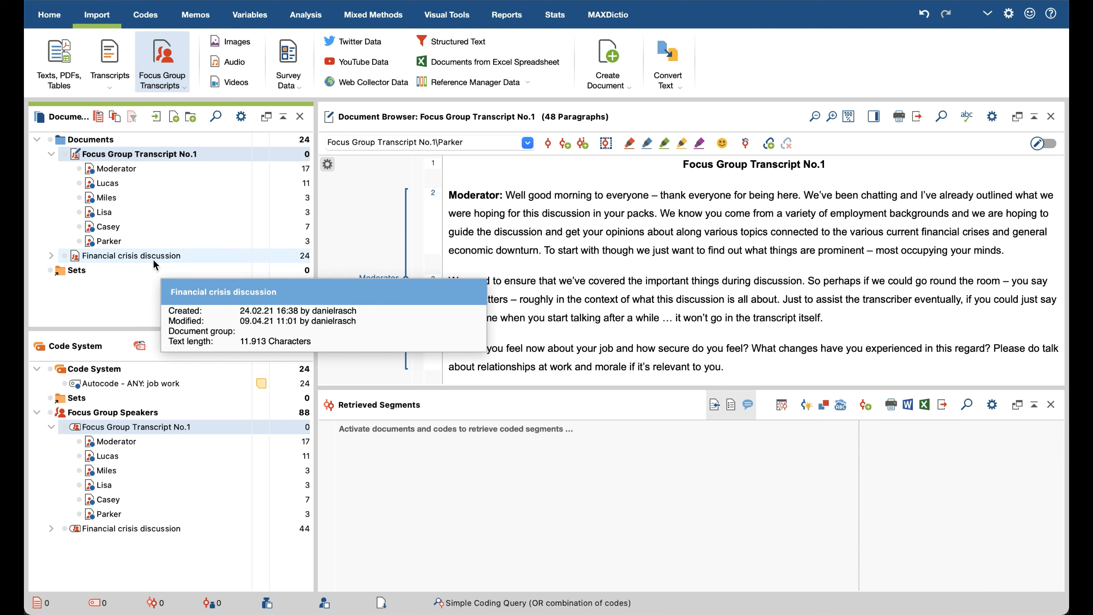
mouse_move(174, 155)
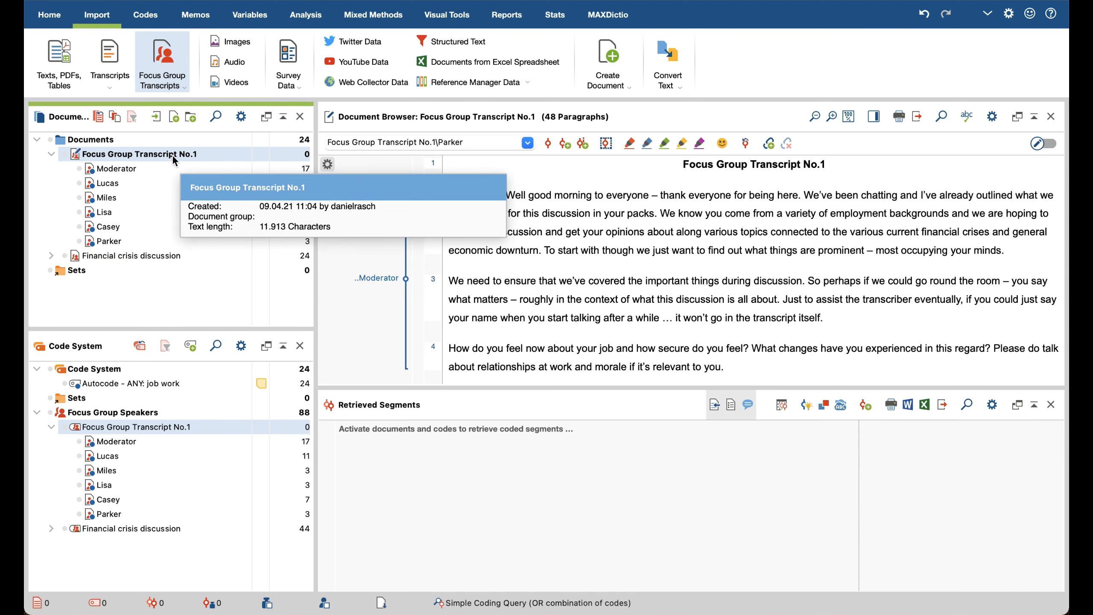
right_click(172, 155)
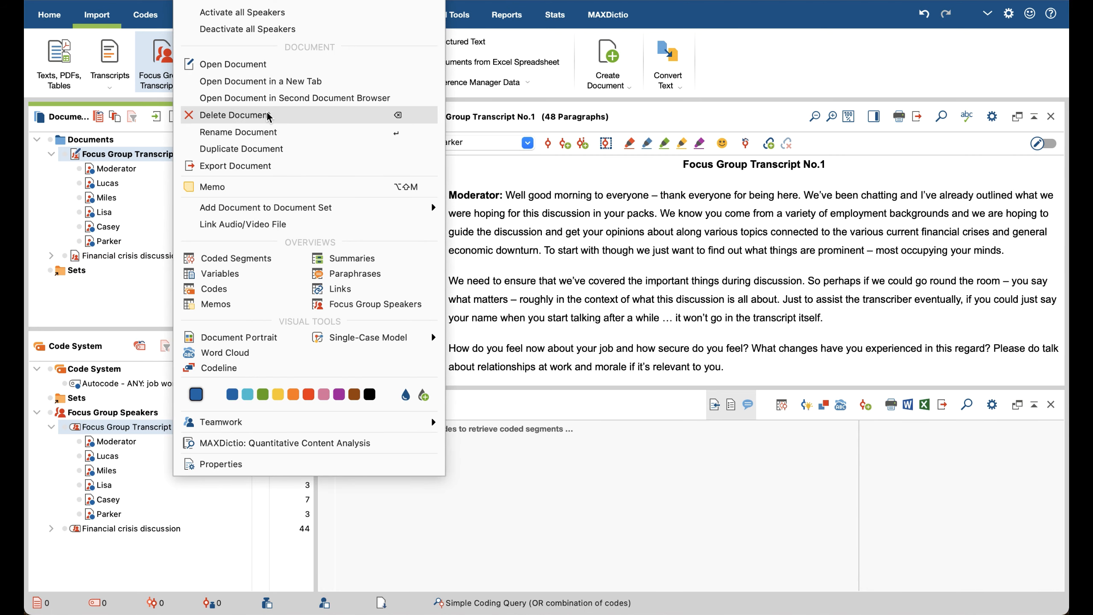
left_click(279, 117)
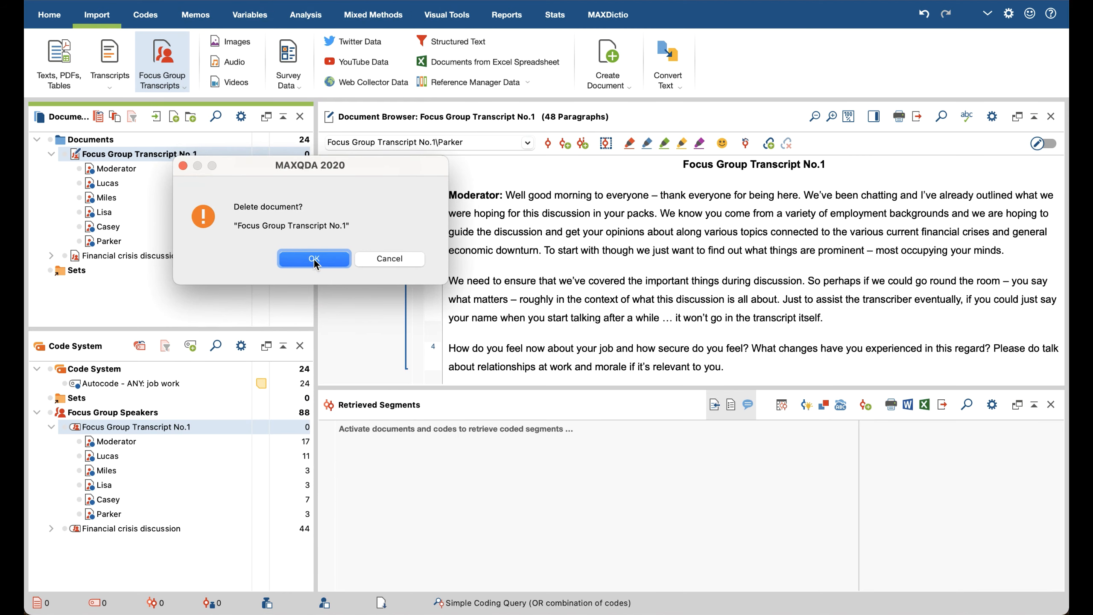
left_click(314, 258)
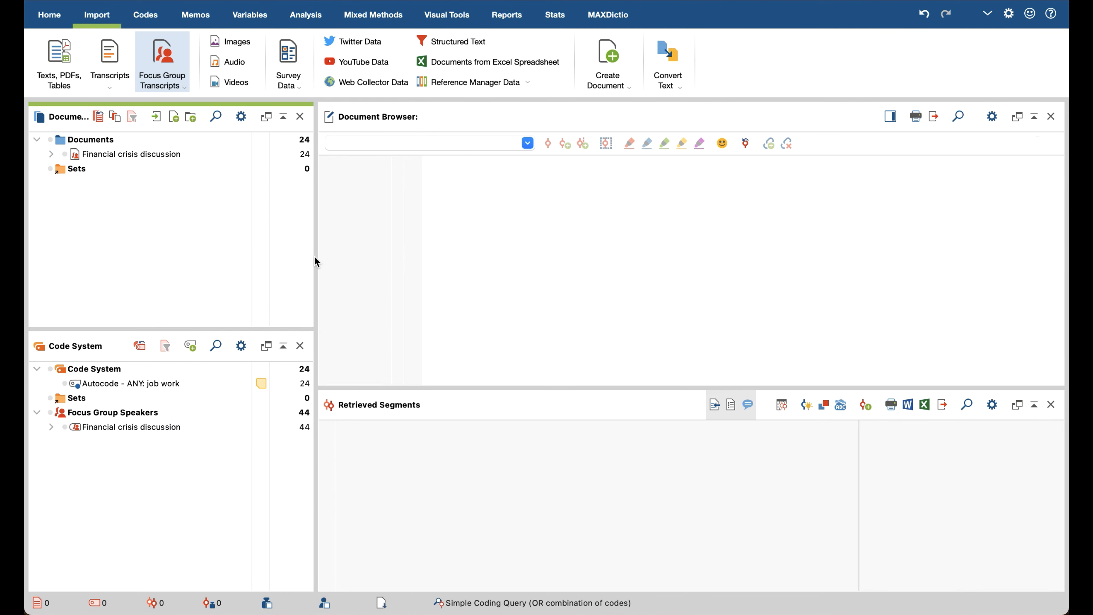
Step: Expand the speakers of the Financial crisis discussion document and open its transcript for reading
left_click(52, 154)
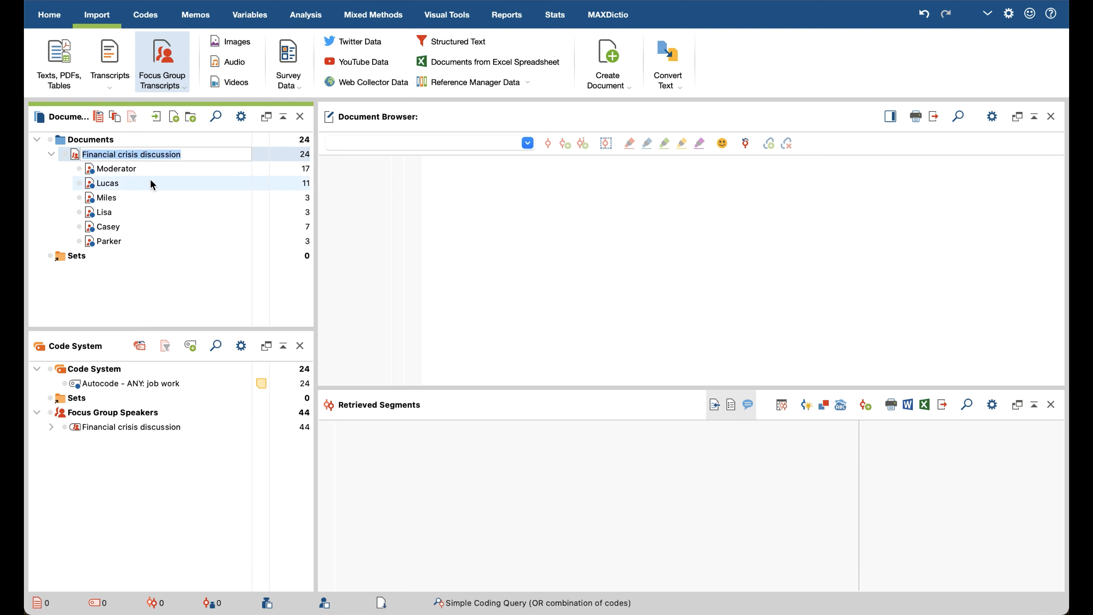
double_click(159, 153)
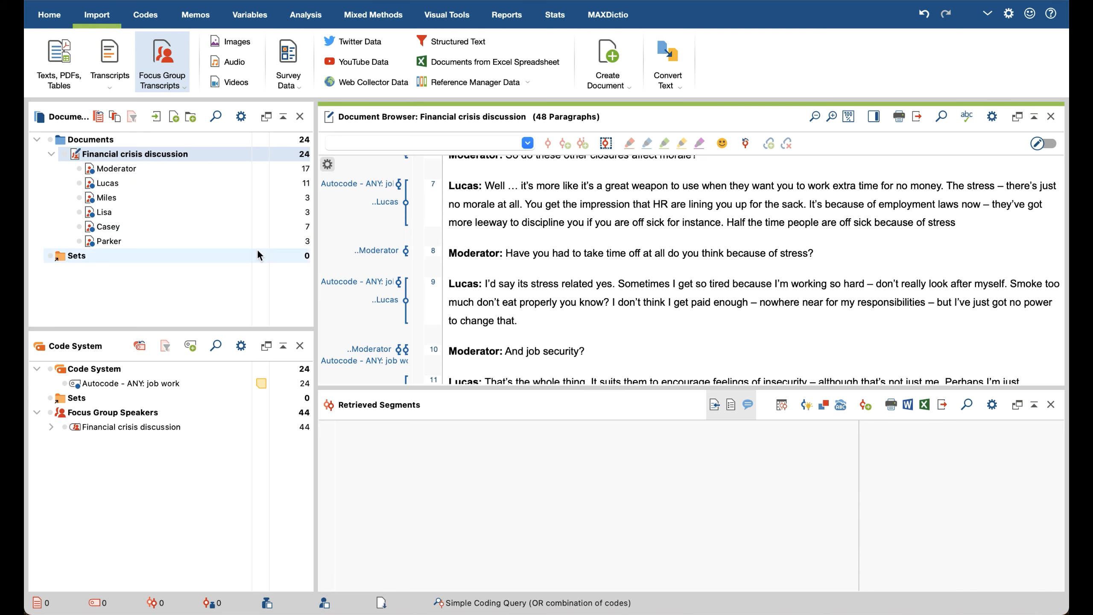
scroll(499, 242, "up", 2)
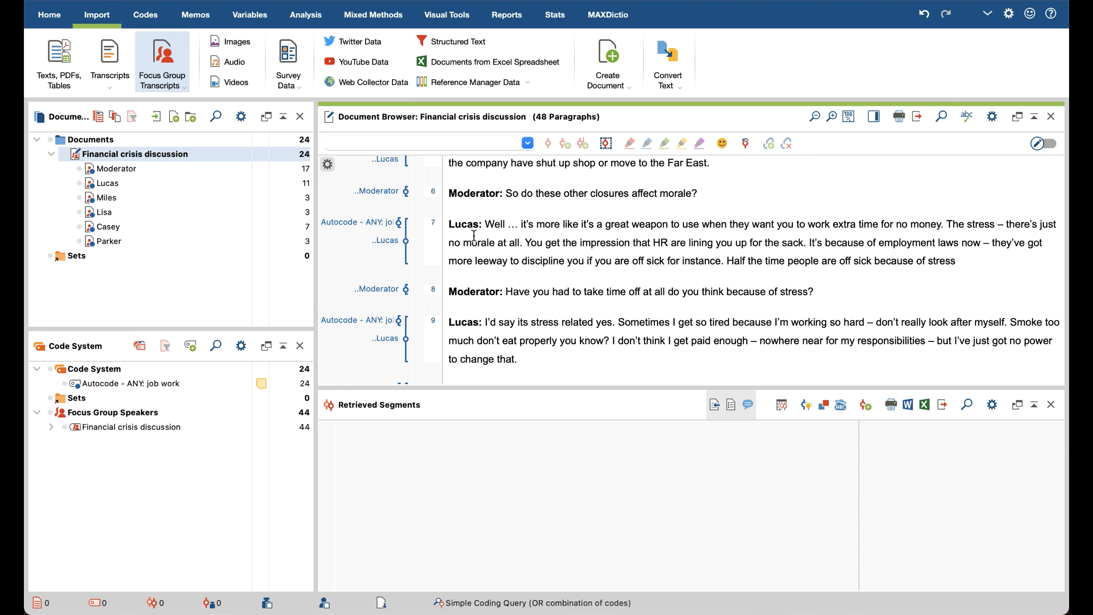
Step: Open the overview of Focus Group Speakers for the Financial crisis discussion document
right_click(161, 155)
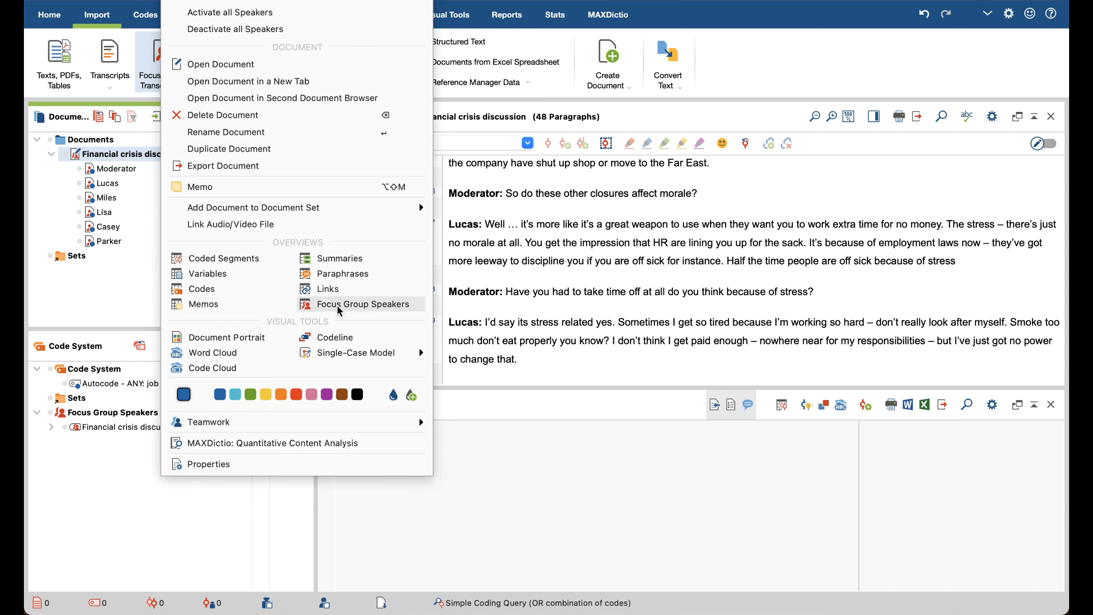
left_click(396, 306)
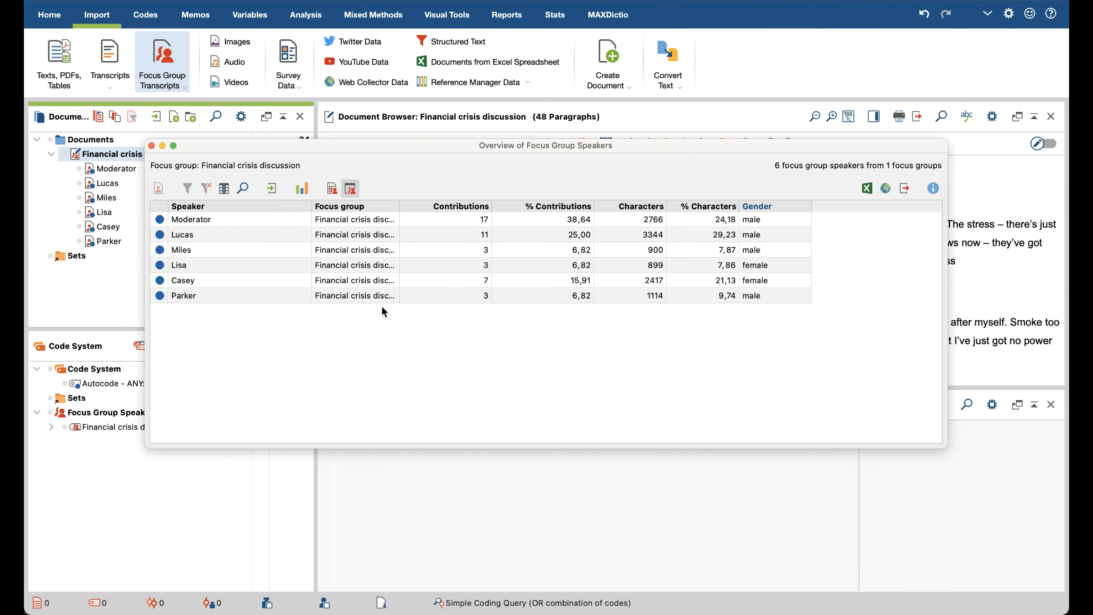
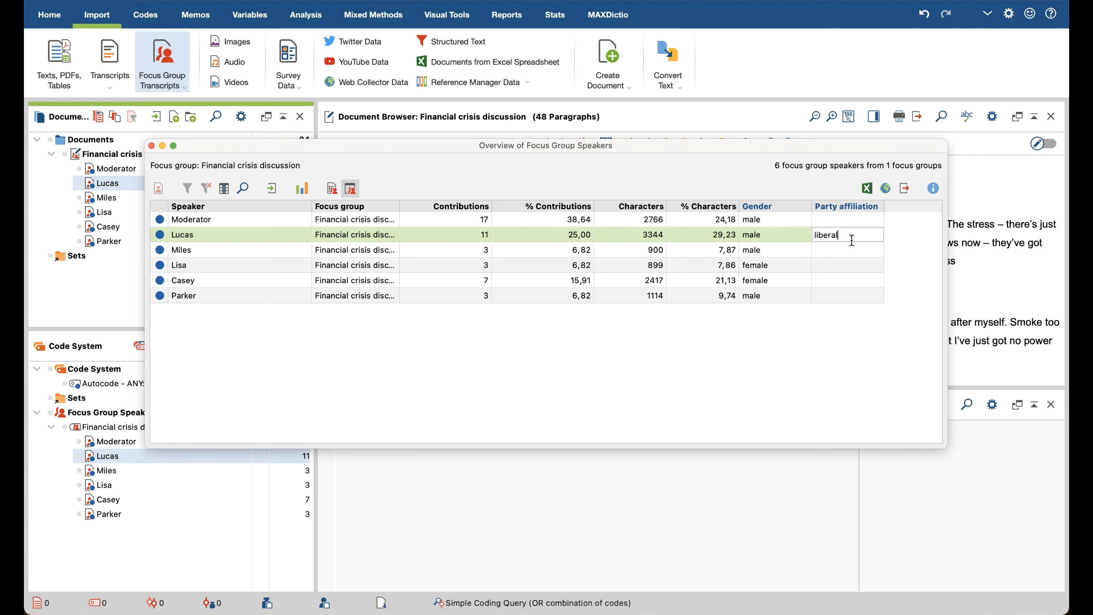
Step: Confirm liberal as the second speaker's party affiliation, and set social for the third speaker and conservative for the fourth
key("Return")
type("soci")
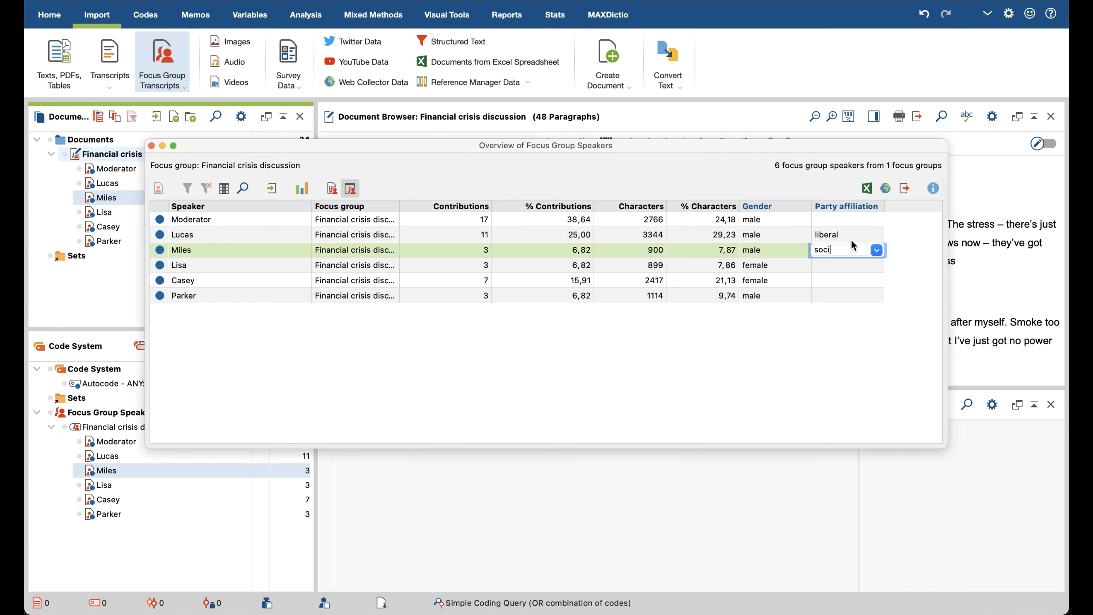
type("al")
key("Return")
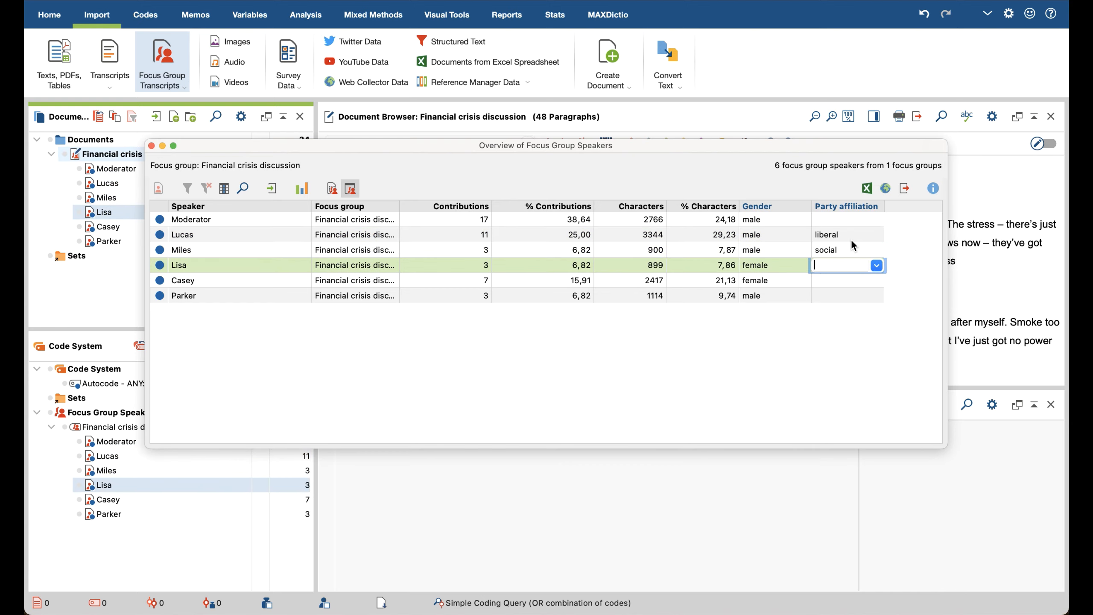
type("conservative")
key("Return")
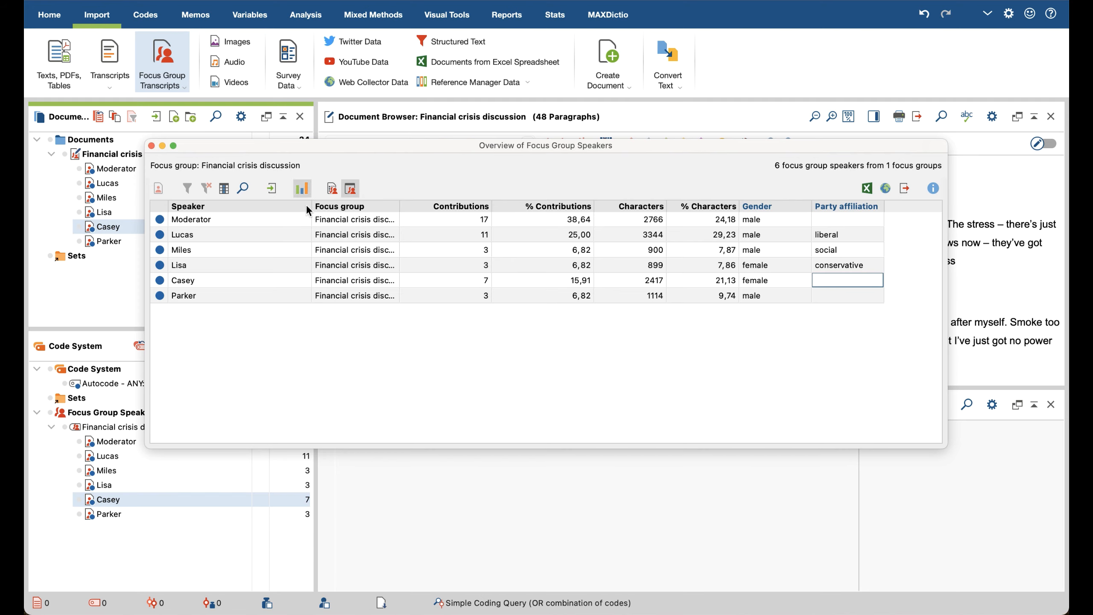
Step: View the speaker variable statistics for Contributions and examine their descriptive statistics
left_click(302, 191)
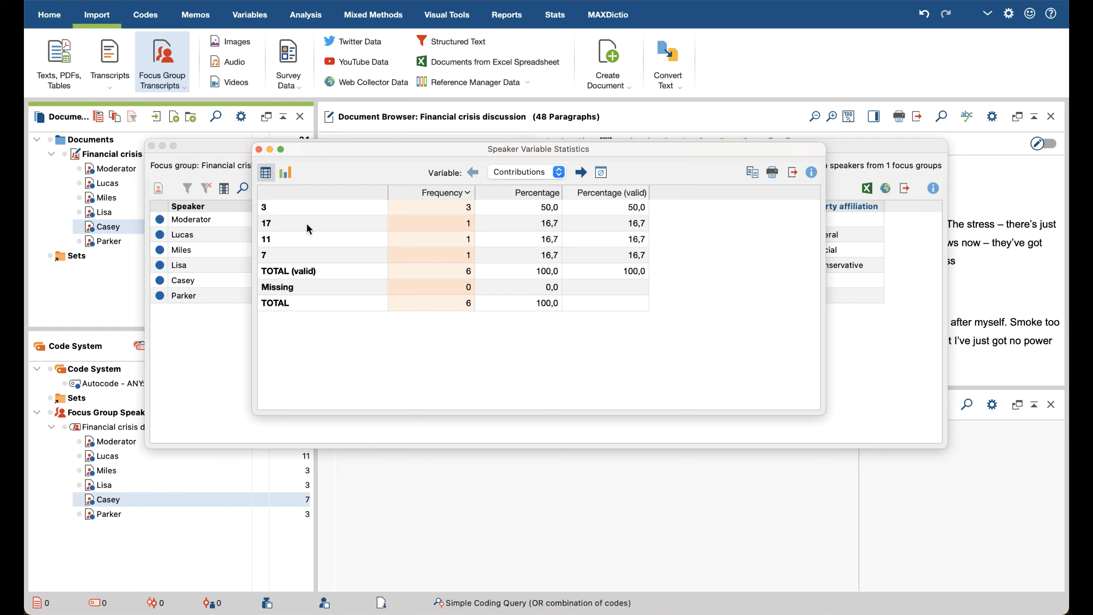
left_click(600, 172)
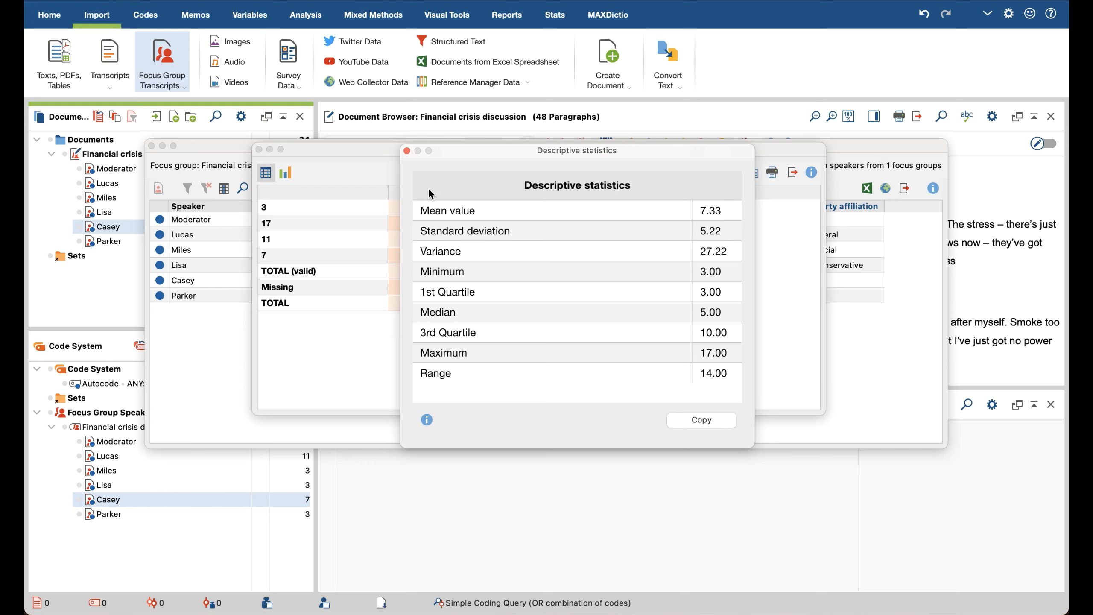
left_click(406, 151)
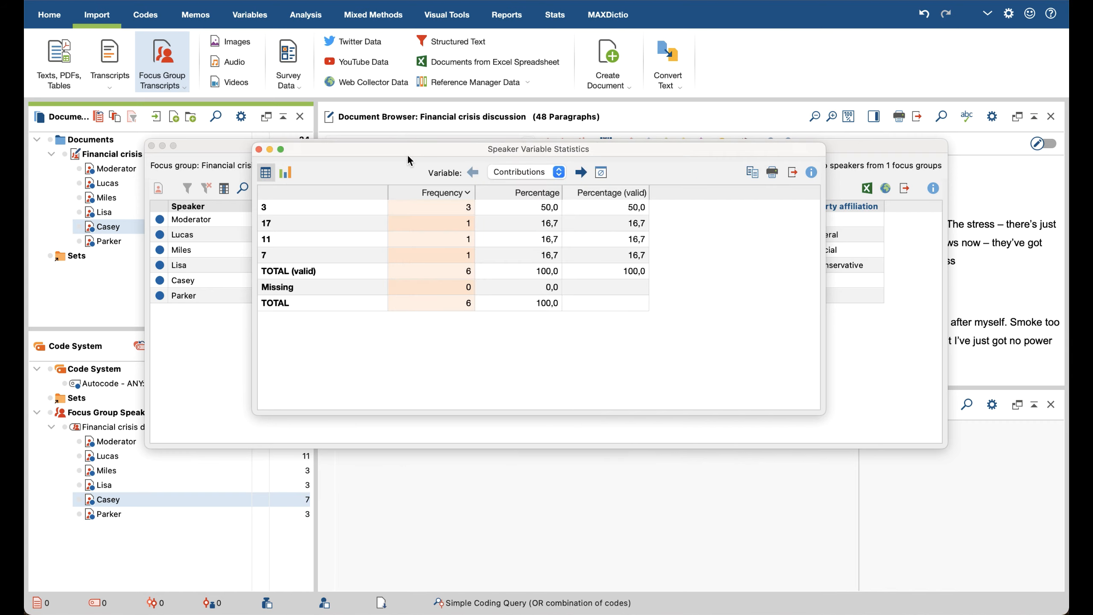
Step: Show the speaker statistics for the Gender variable as a frequency table and as a bar chart
left_click(558, 173)
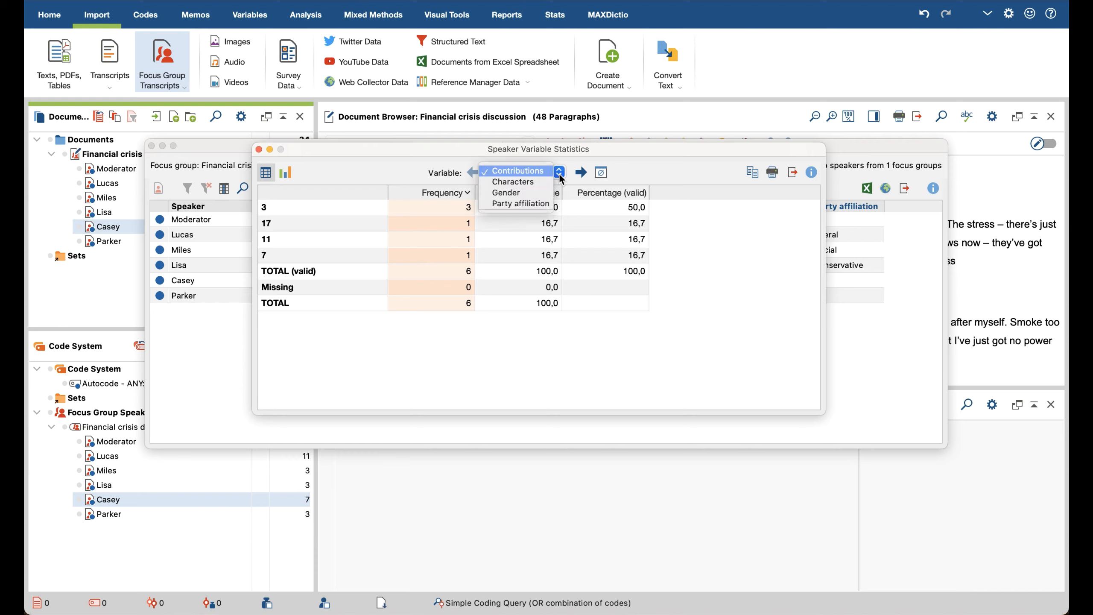
left_click(539, 196)
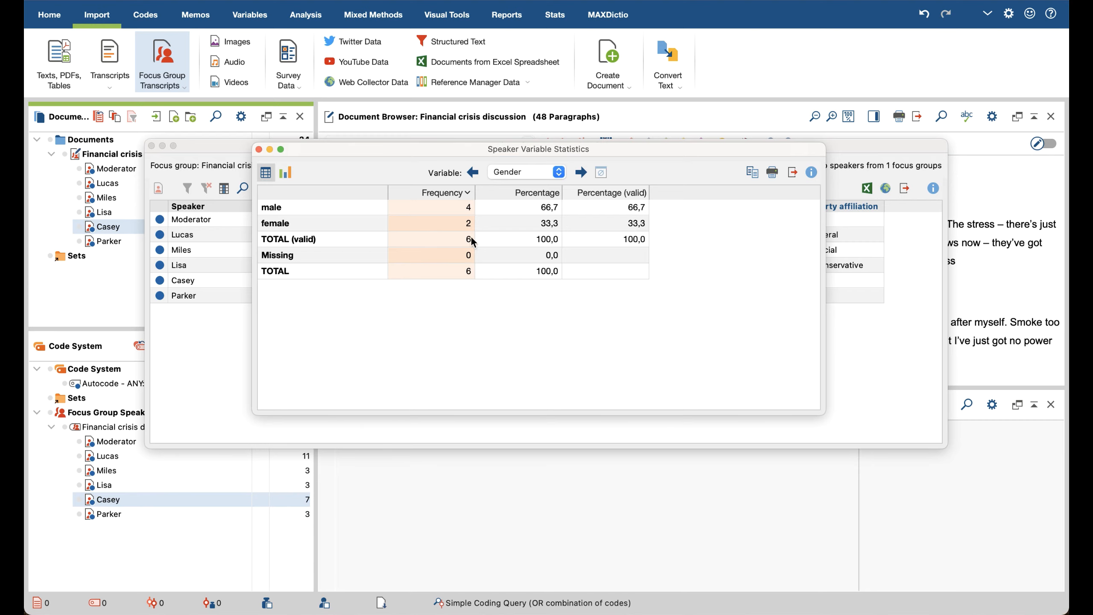
left_click(286, 173)
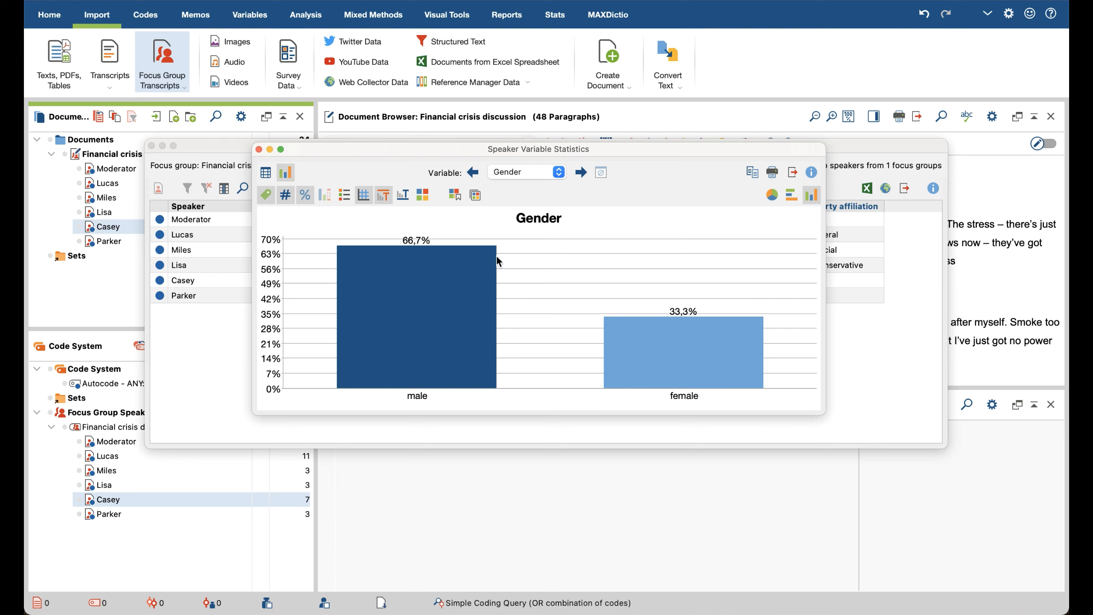
Step: Display the Contributions variable as a pie chart, and close the statistics and the speaker overview
left_click(559, 172)
left_click(516, 157)
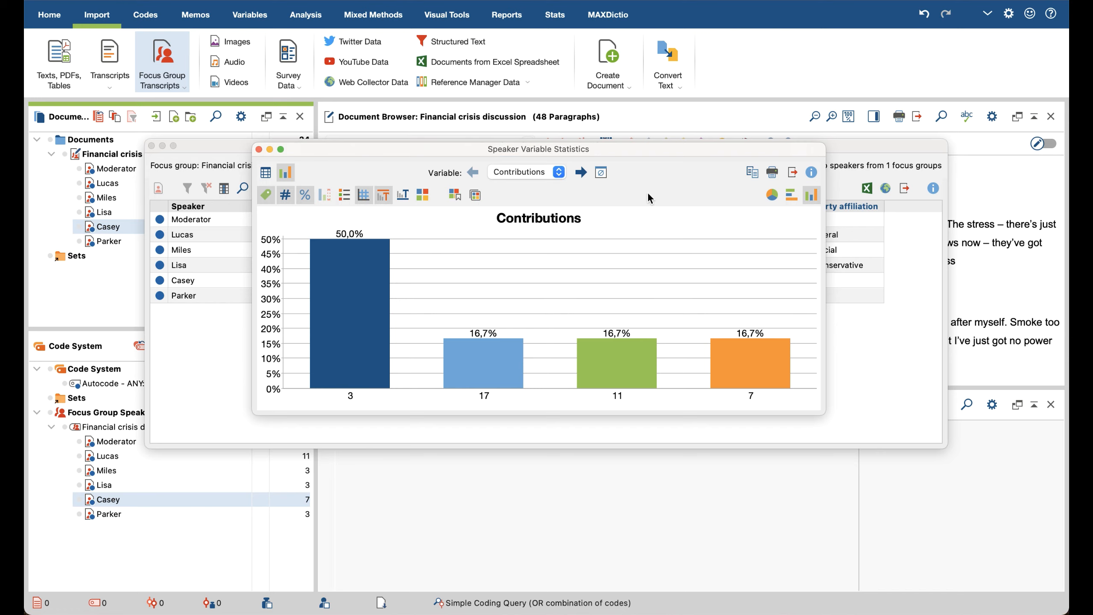
left_click(773, 195)
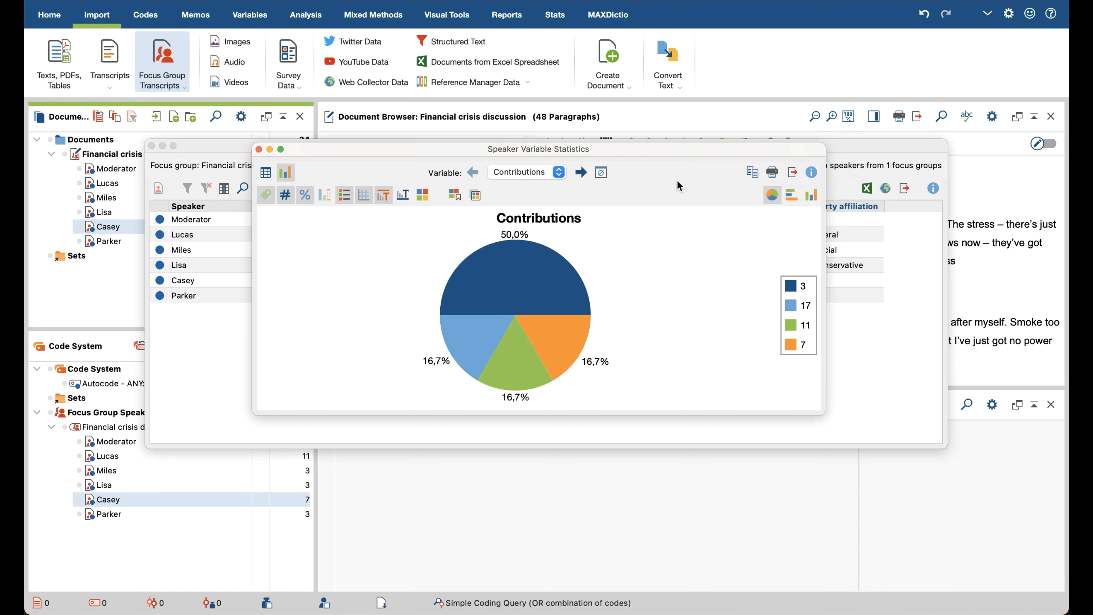
left_click(259, 149)
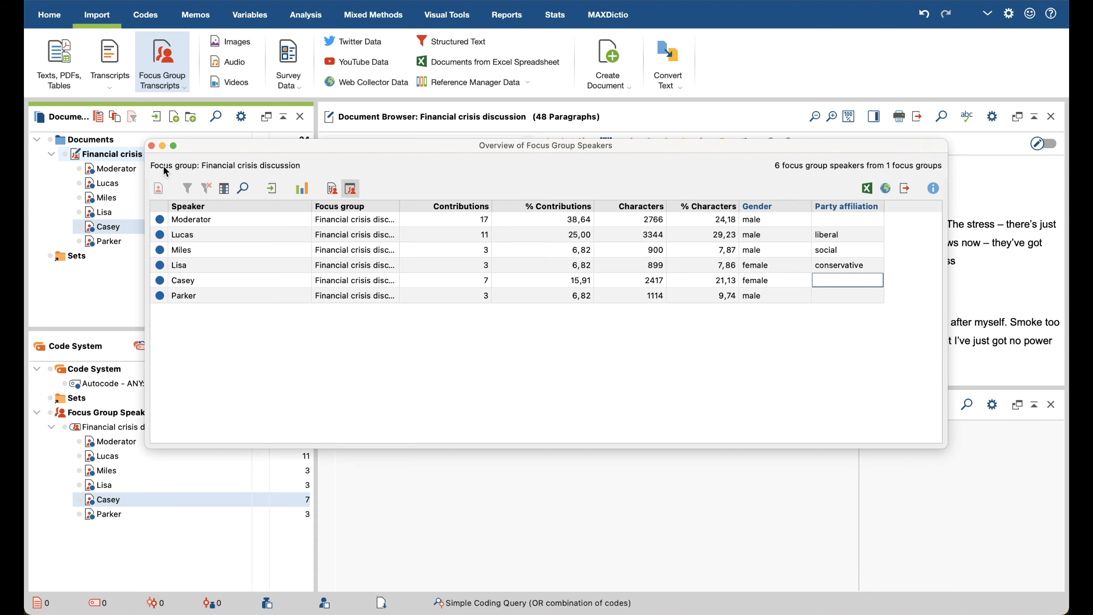
left_click(152, 146)
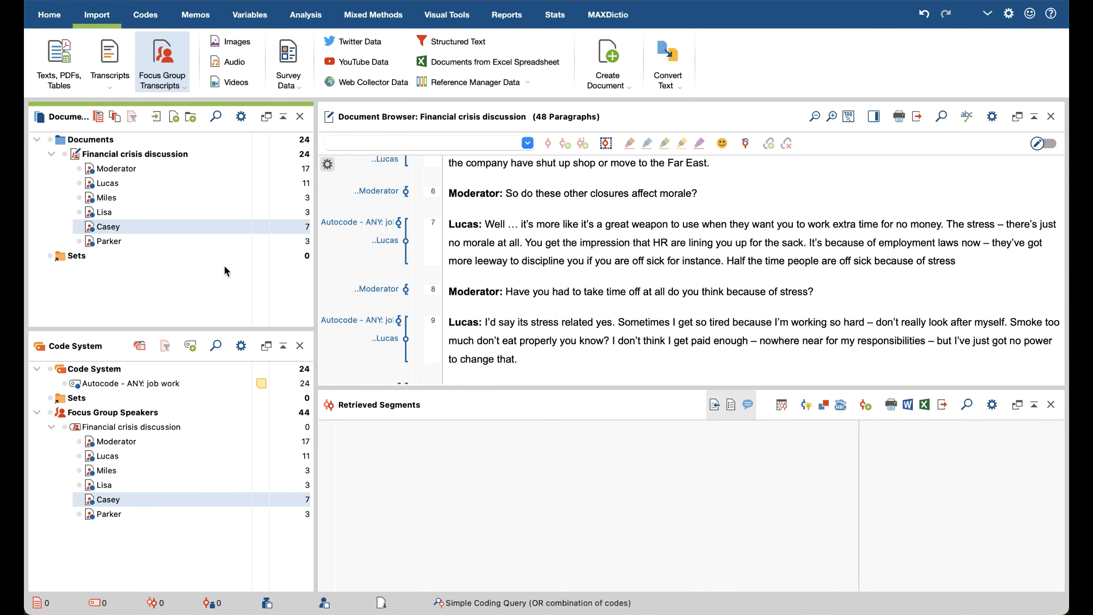
Step: Enlarge the Document Browser's reading area and return to the moderator's opening questions in the Financial crisis discussion transcript
left_click(213, 282)
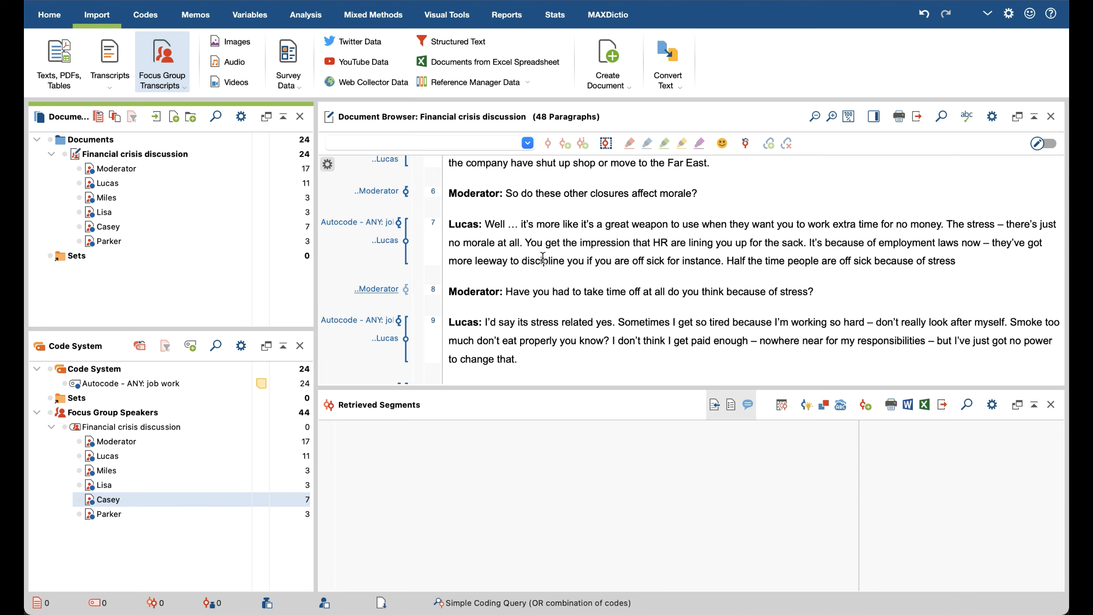
left_click(597, 268)
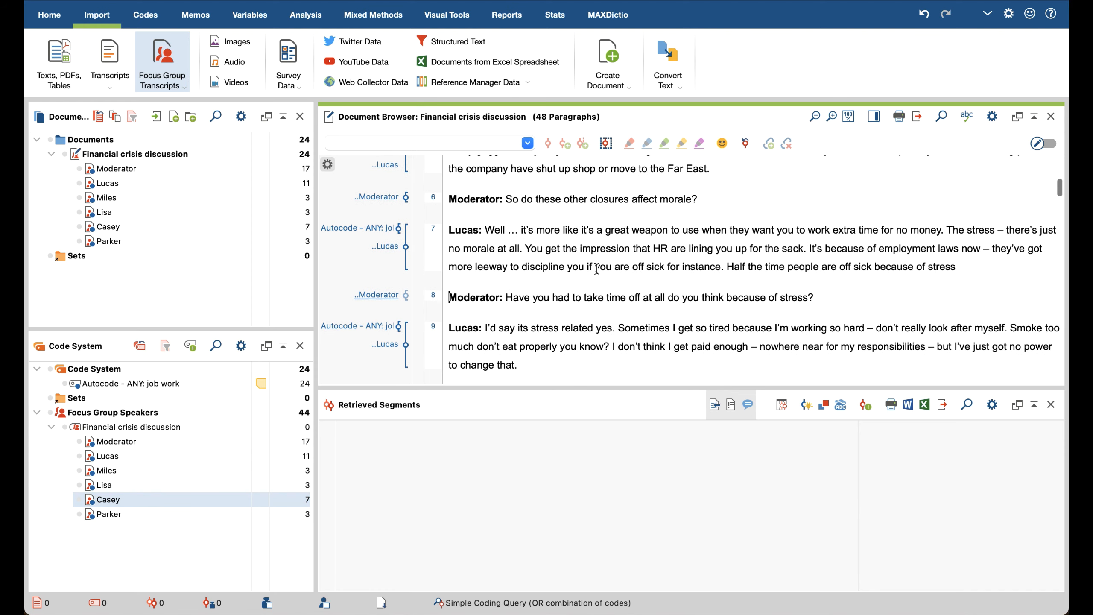
scroll(596, 268, "up", 2)
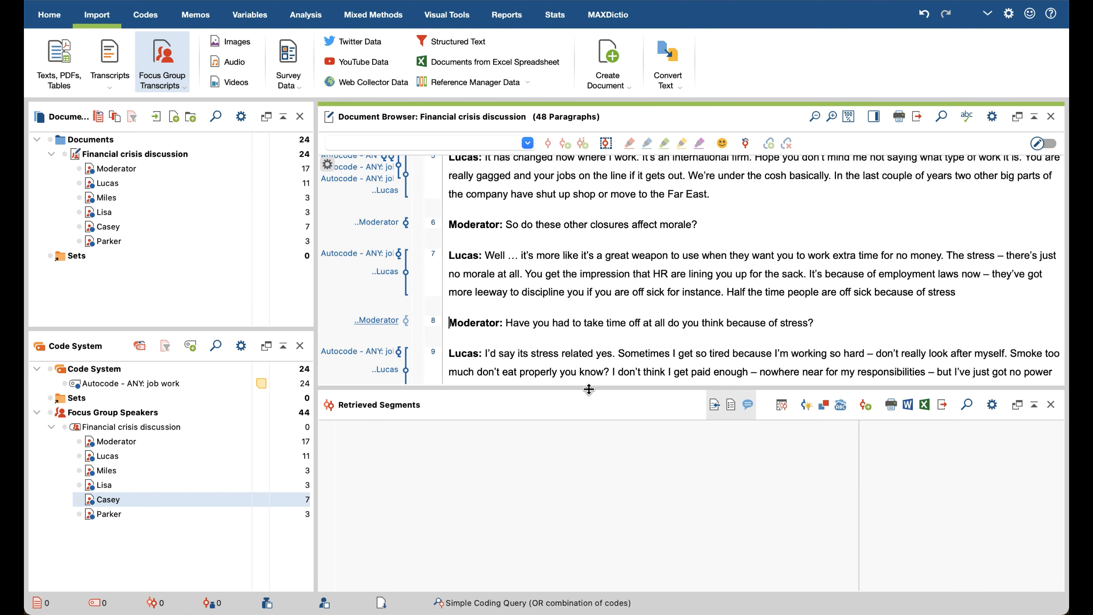
left_click_drag(589, 387, 602, 460)
scroll(606, 375, "up", 10)
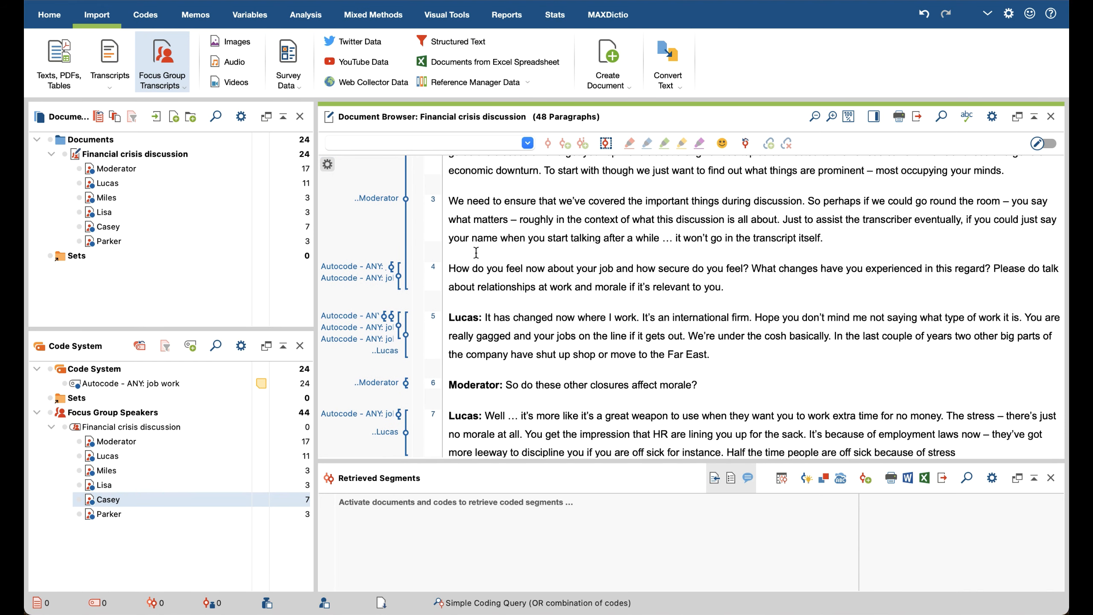
Step: Bring up the analysis functions and examine the coding options for the last line of paragraph 3
left_click(296, 21)
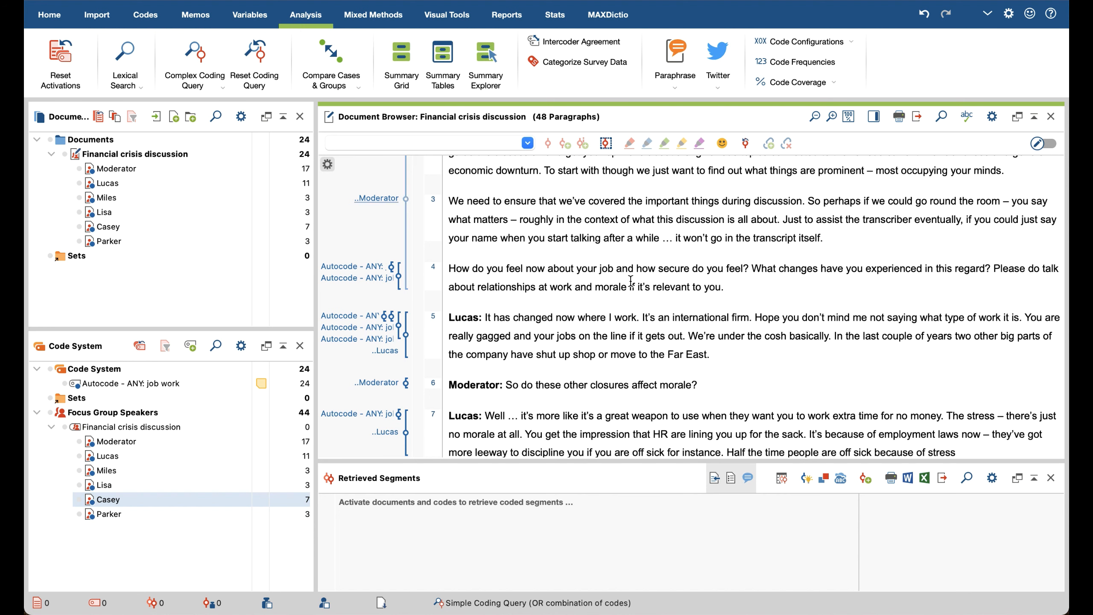
left_click_drag(448, 238, 682, 258)
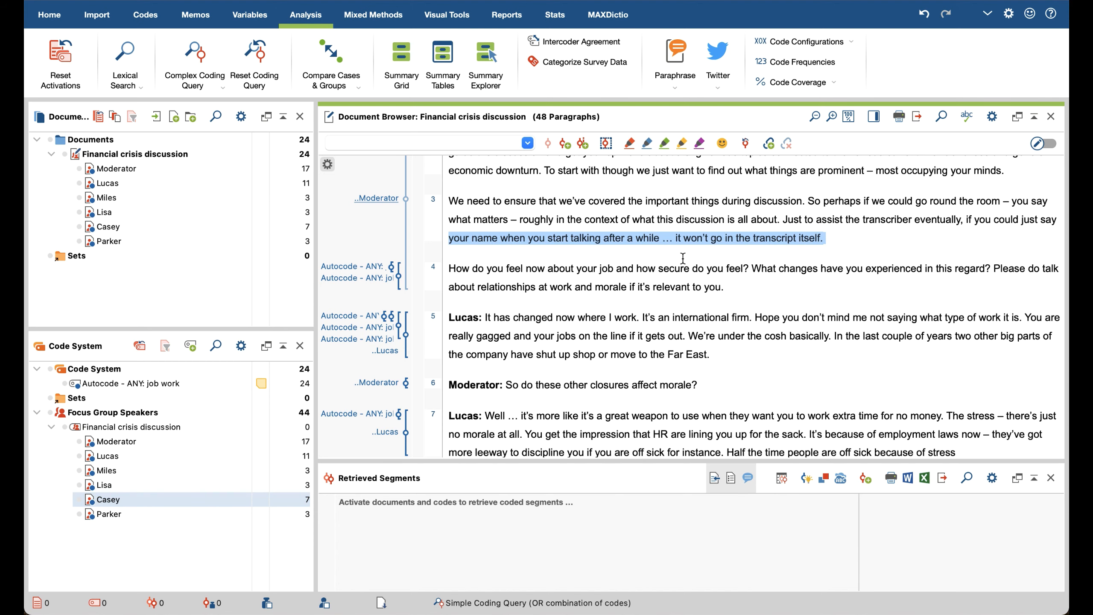
right_click(665, 236)
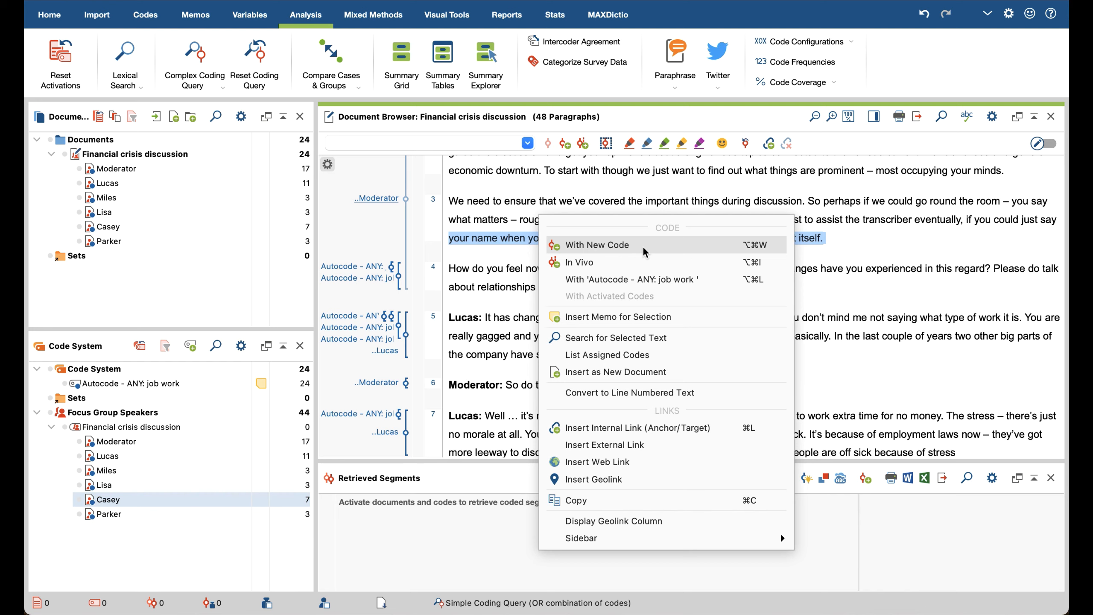
left_click(500, 246)
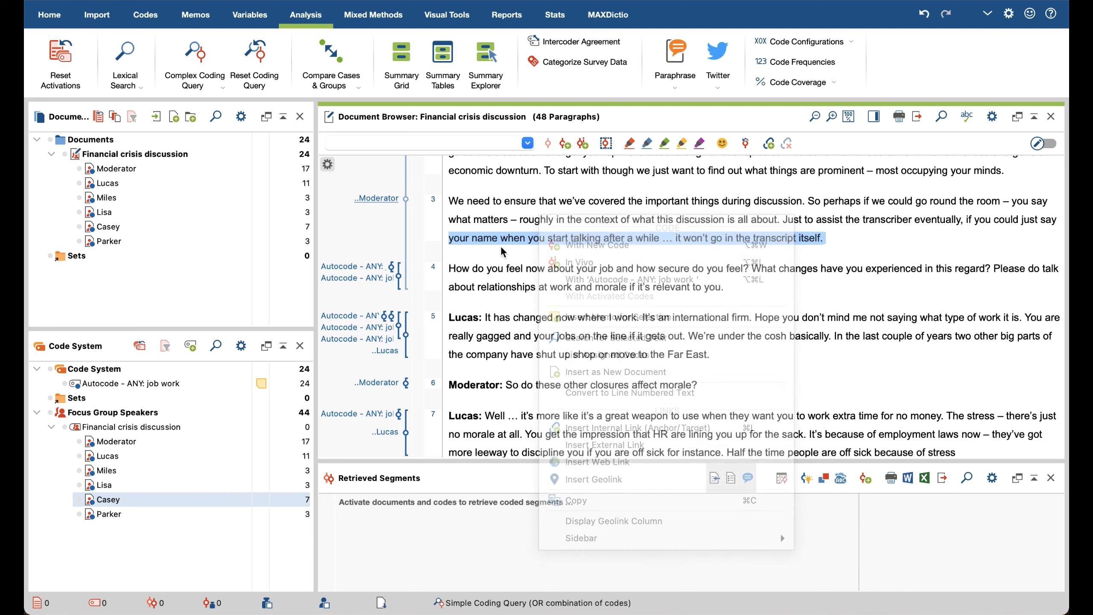
triple_click(467, 237)
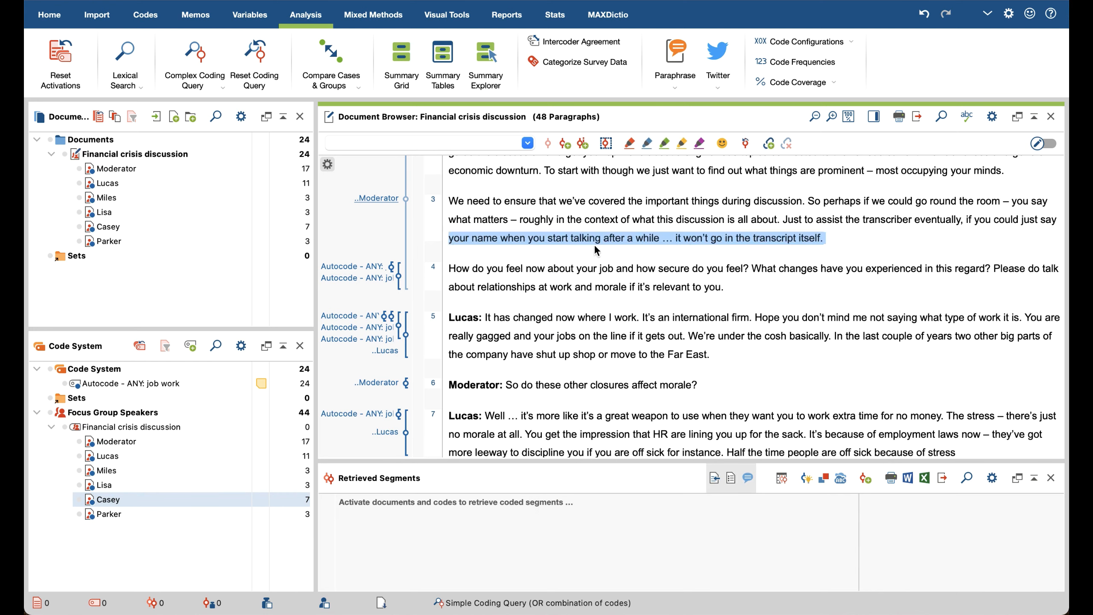
left_click(617, 251)
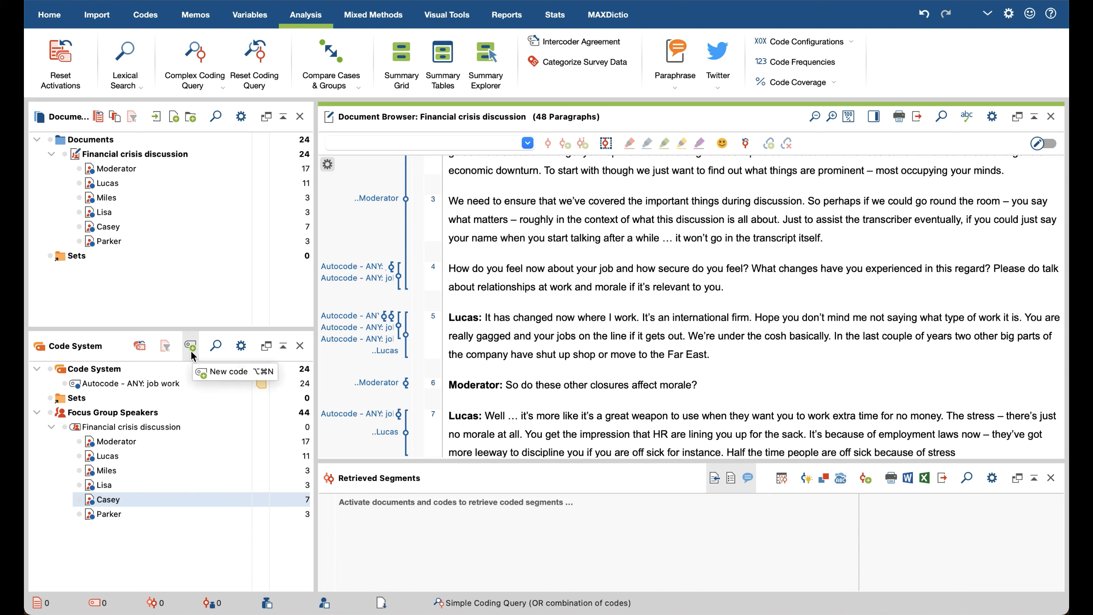
Step: Highlight paragraph 3 and inspect the first segment coded with "Autocode - ANY: job work" in paragraph 4
left_click_drag(755, 191, 824, 255)
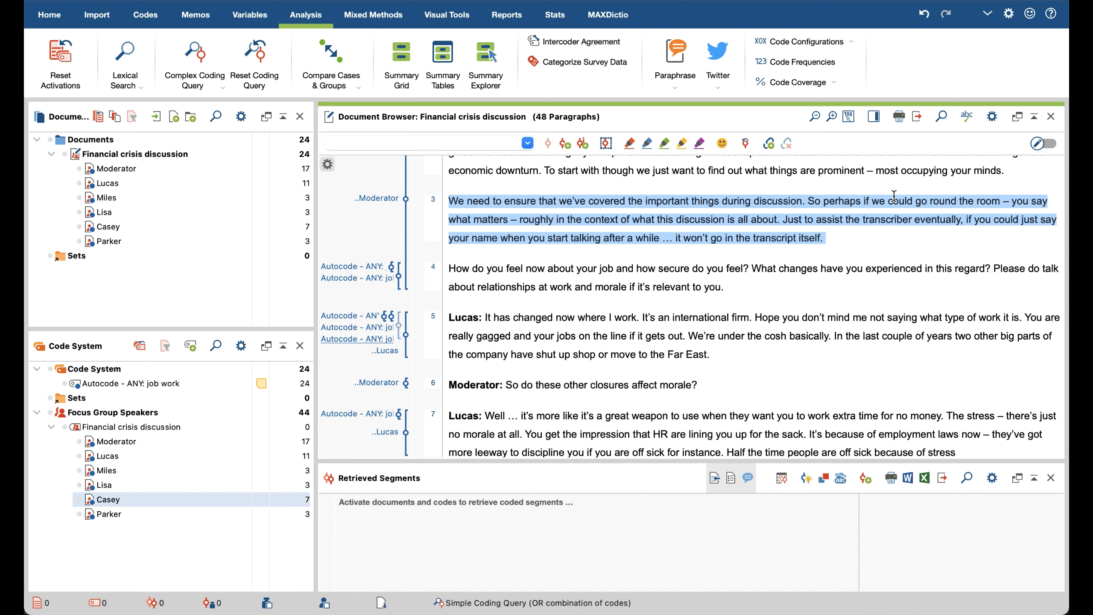
double_click(393, 269)
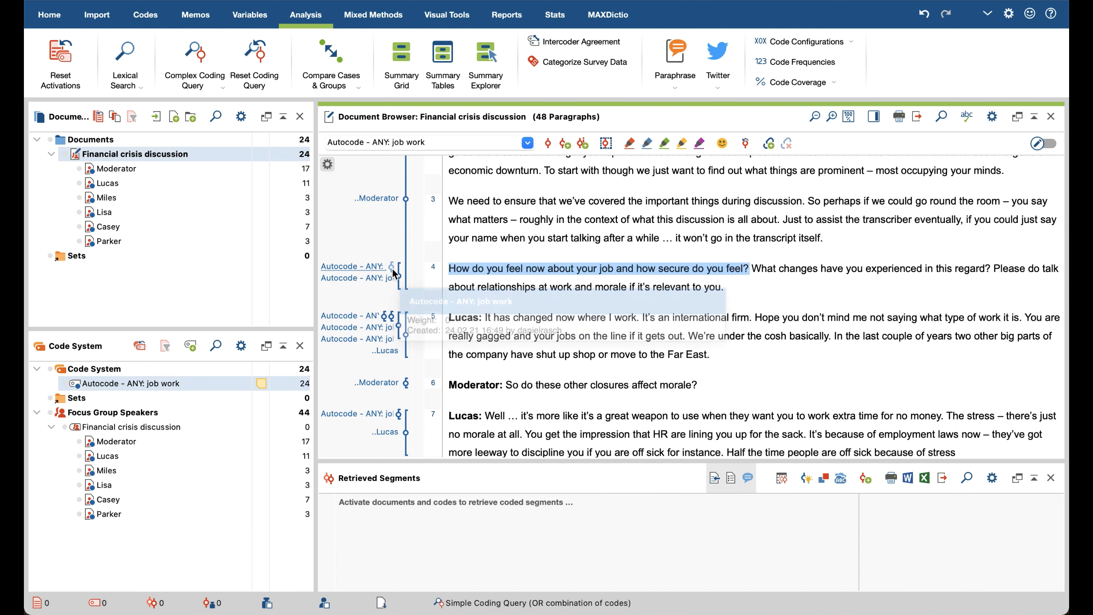
left_click(745, 381)
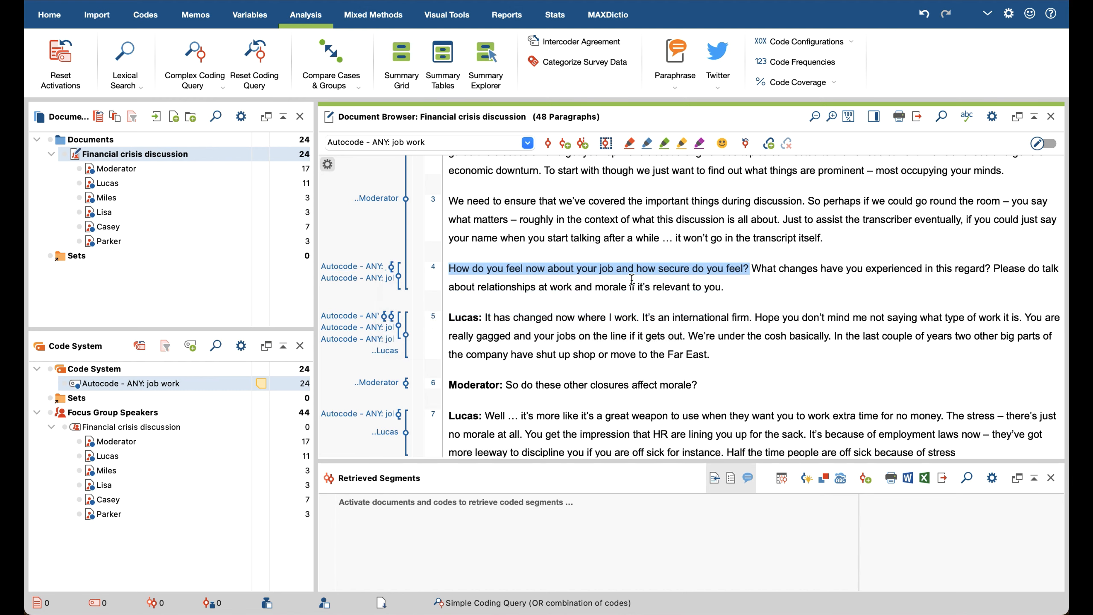
left_click(545, 285)
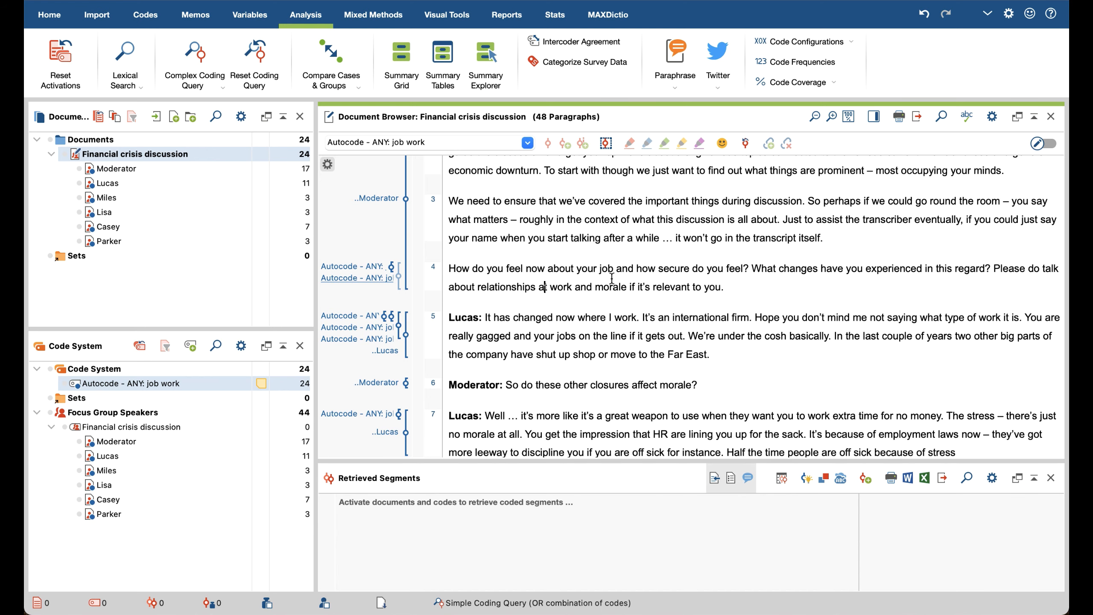
scroll(622, 285, "down", 1)
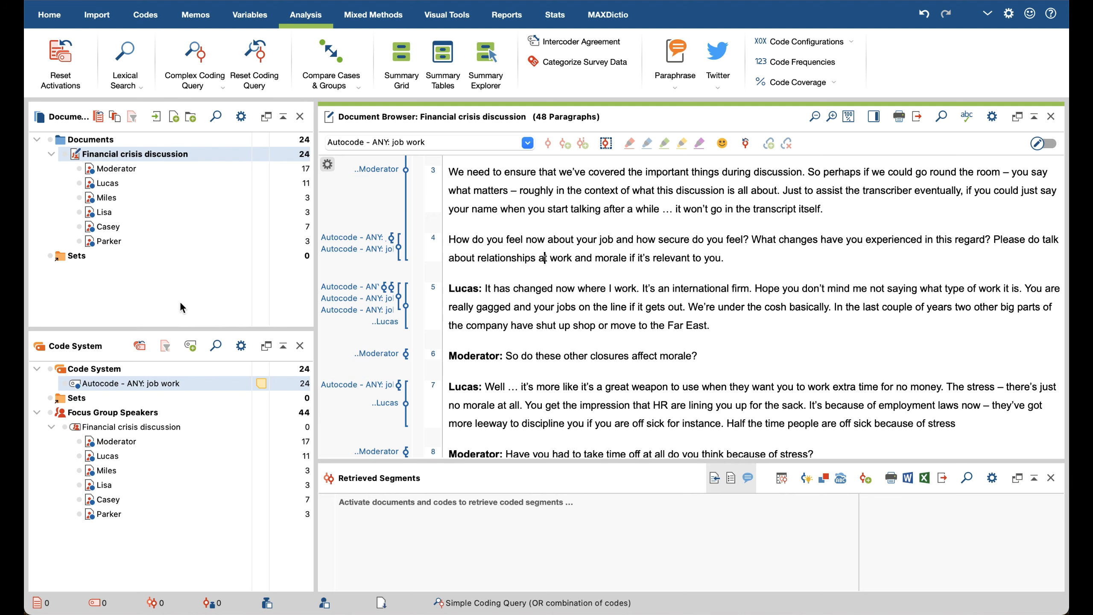
left_click(135, 278)
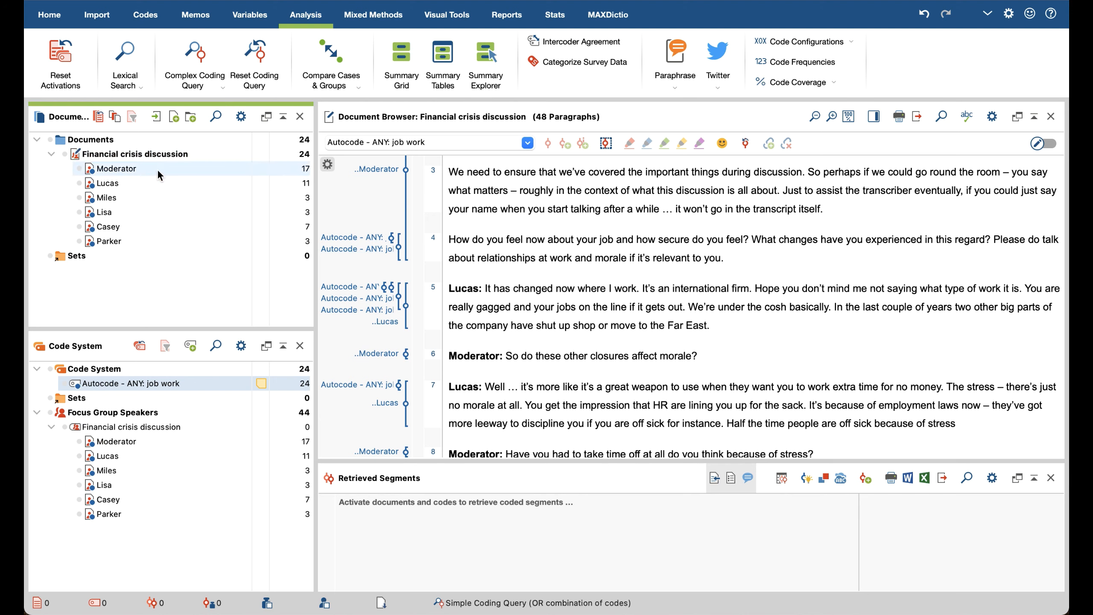
Step: Look over the mixed methods functions and return to the analysis functions
mouse_move(166, 152)
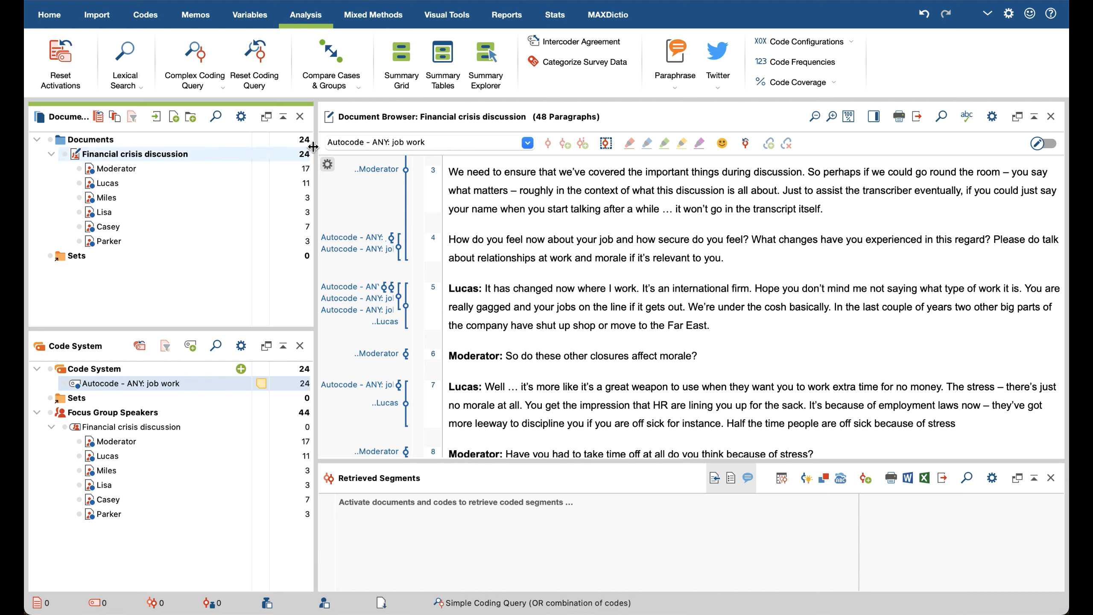
left_click(381, 17)
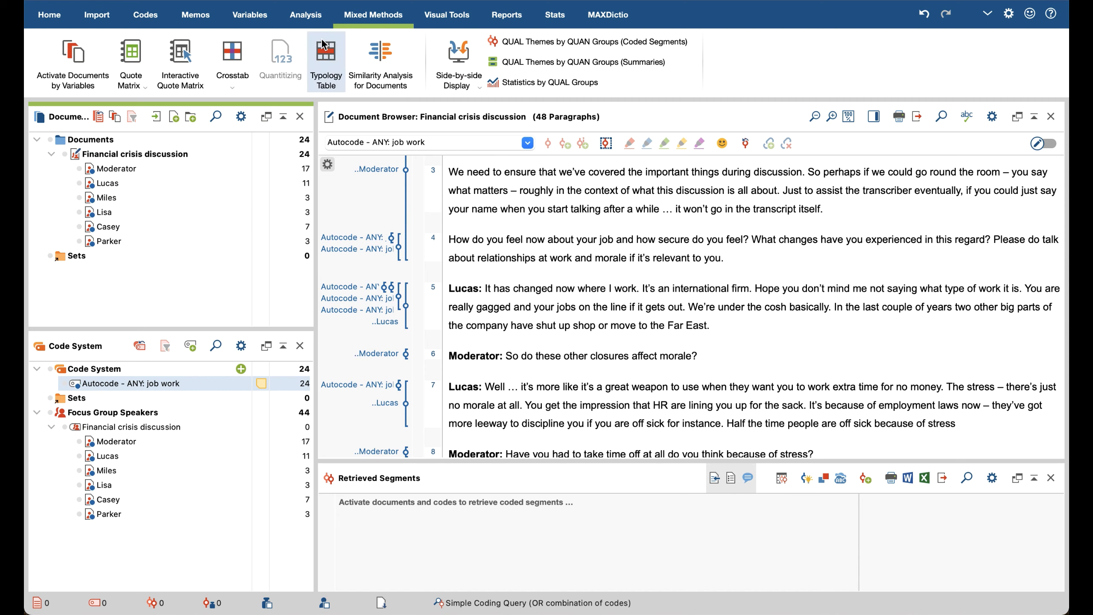
left_click(302, 16)
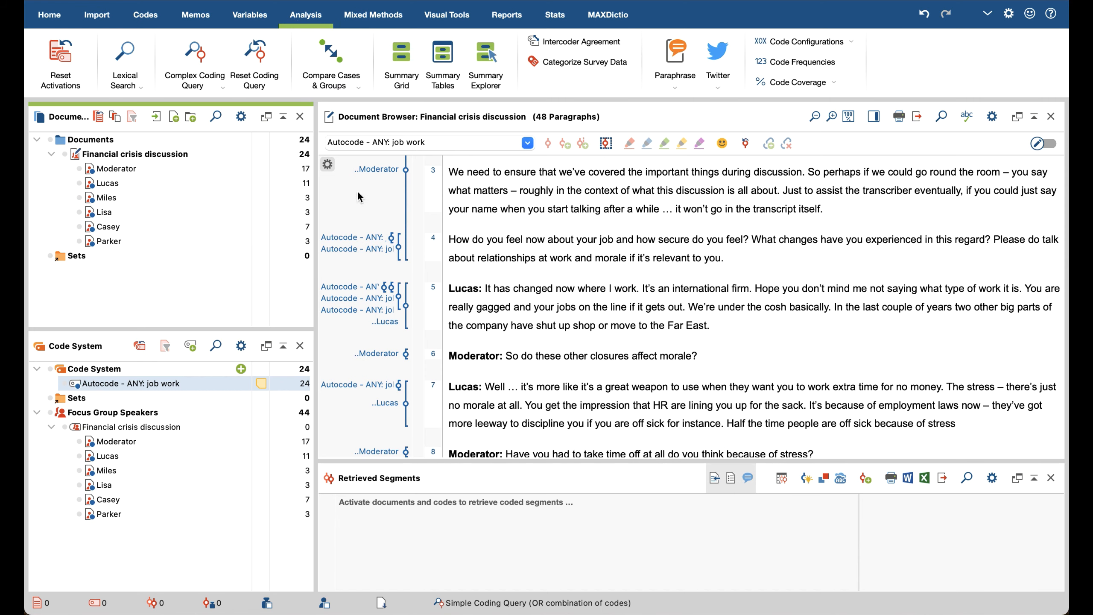
Step: Set up activation of focus group speakers by variables with the condition Gender equal to male
left_click(114, 120)
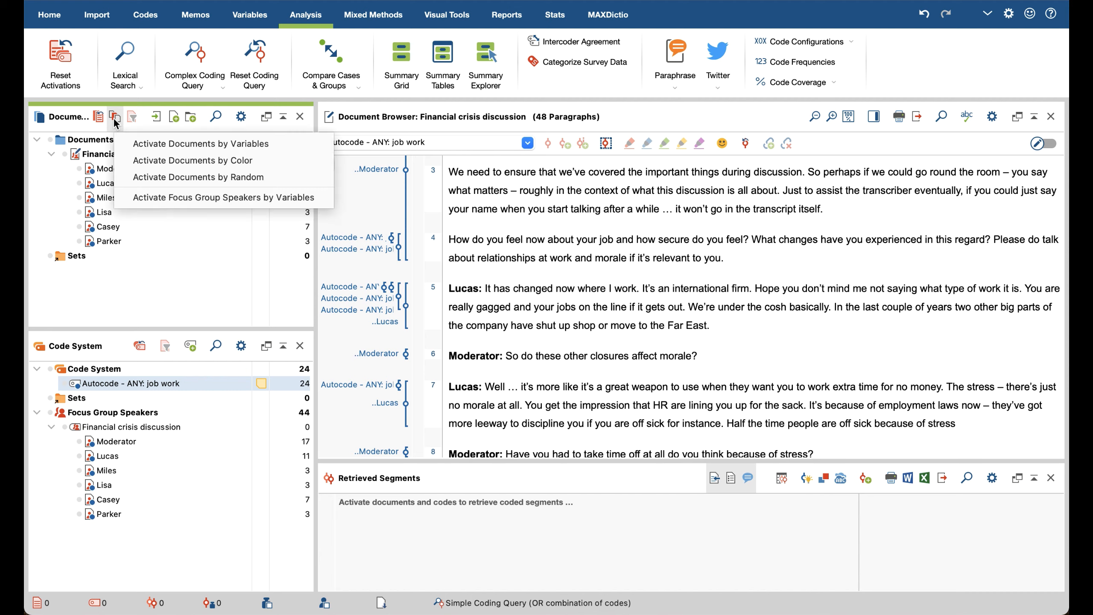
left_click(177, 198)
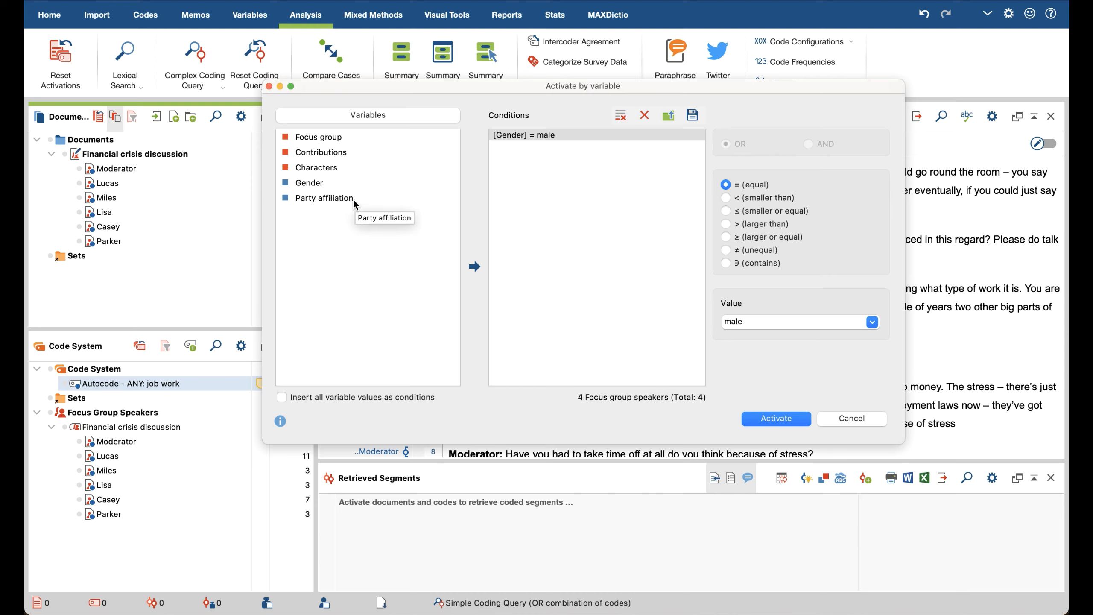
left_click(332, 184)
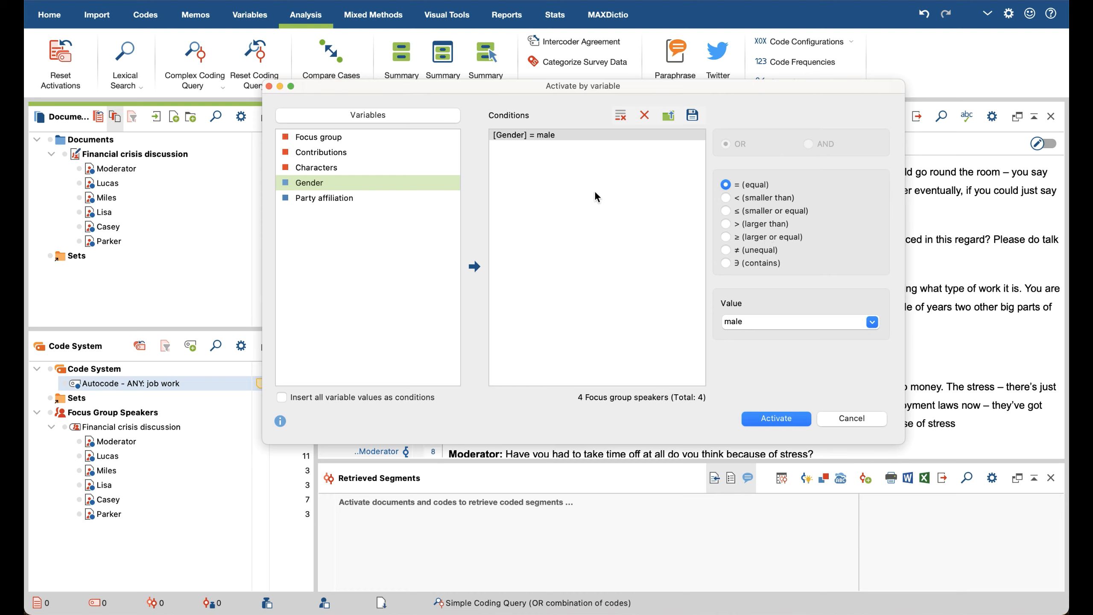
left_click(795, 325)
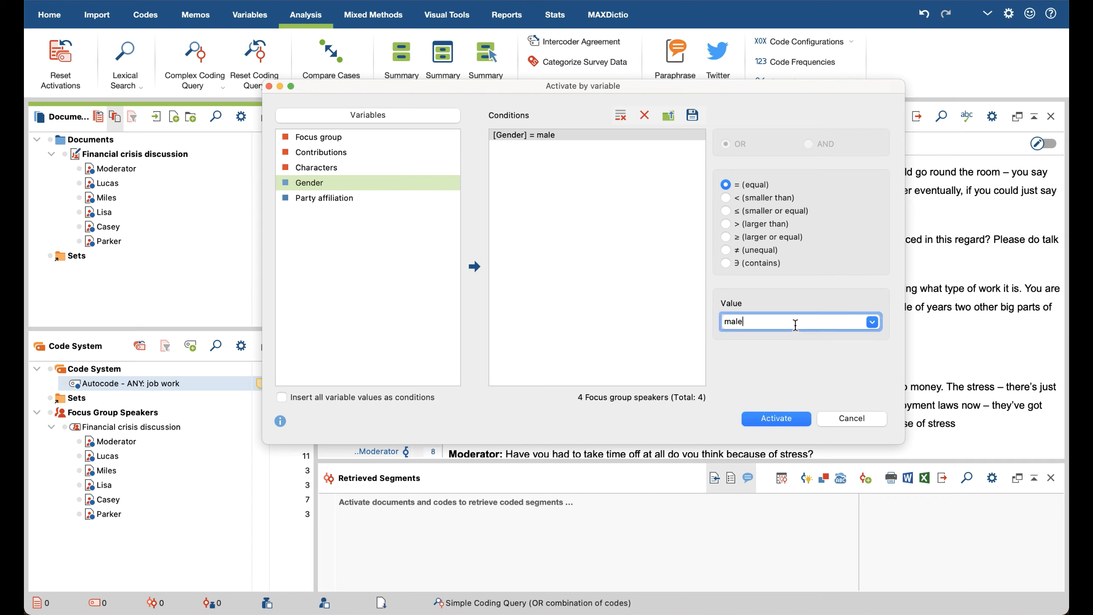
left_click(867, 329)
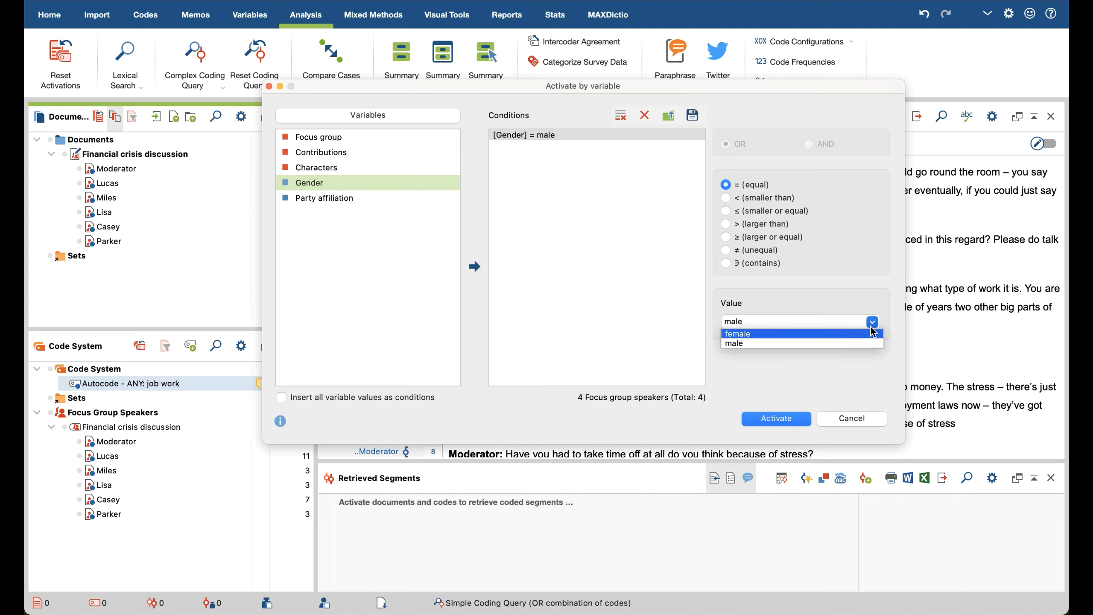
left_click(857, 344)
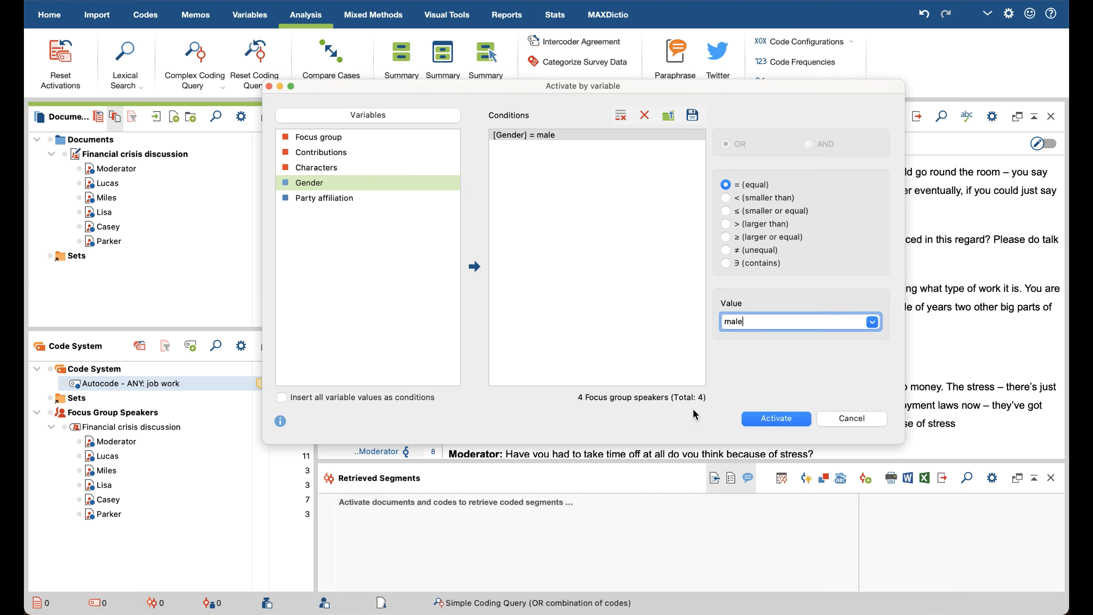
Step: Try the value female in the Gender condition, set it back to male, and activate the matching speakers
left_click(871, 322)
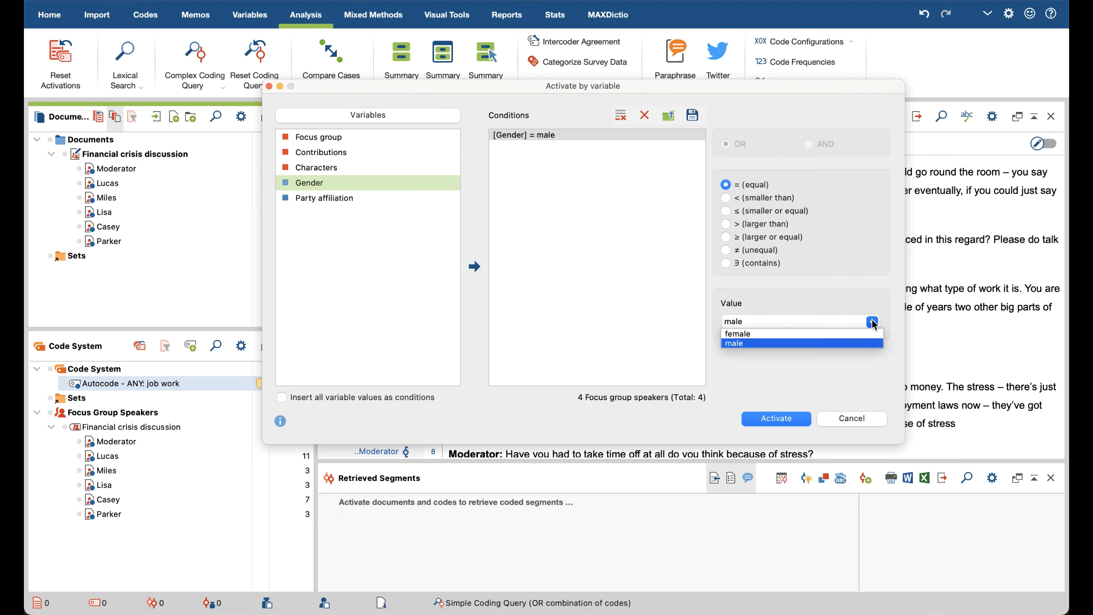
left_click(856, 334)
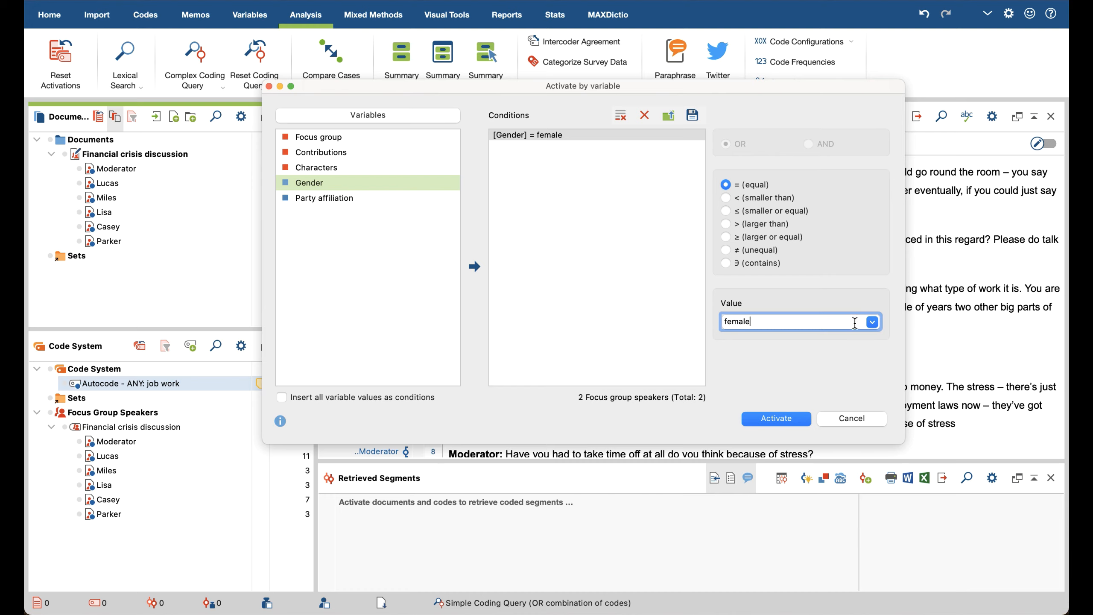
left_click(872, 322)
left_click(782, 340)
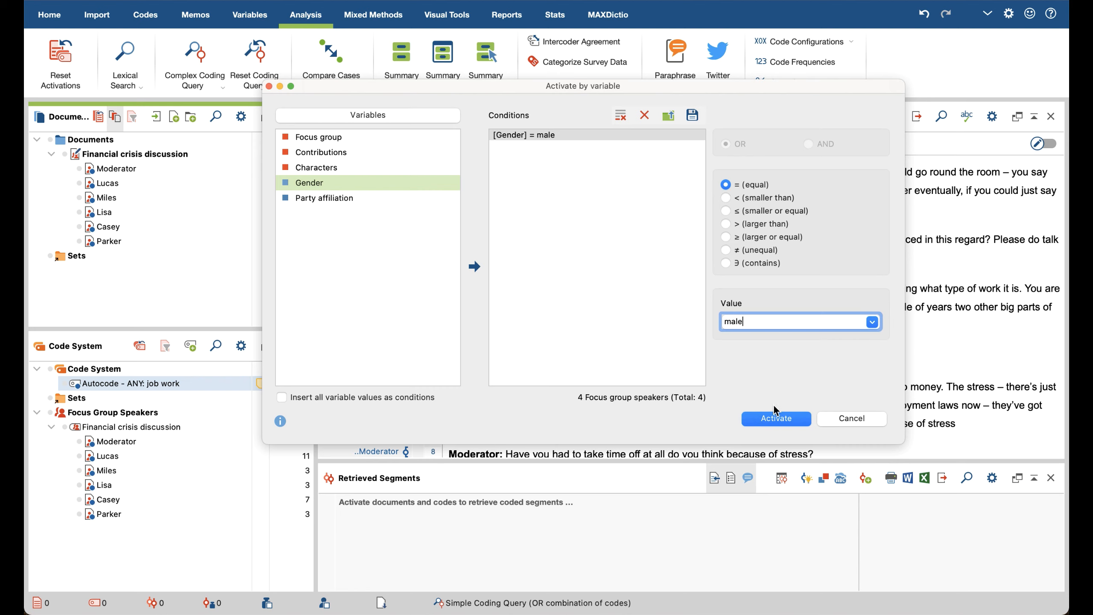
left_click(772, 425)
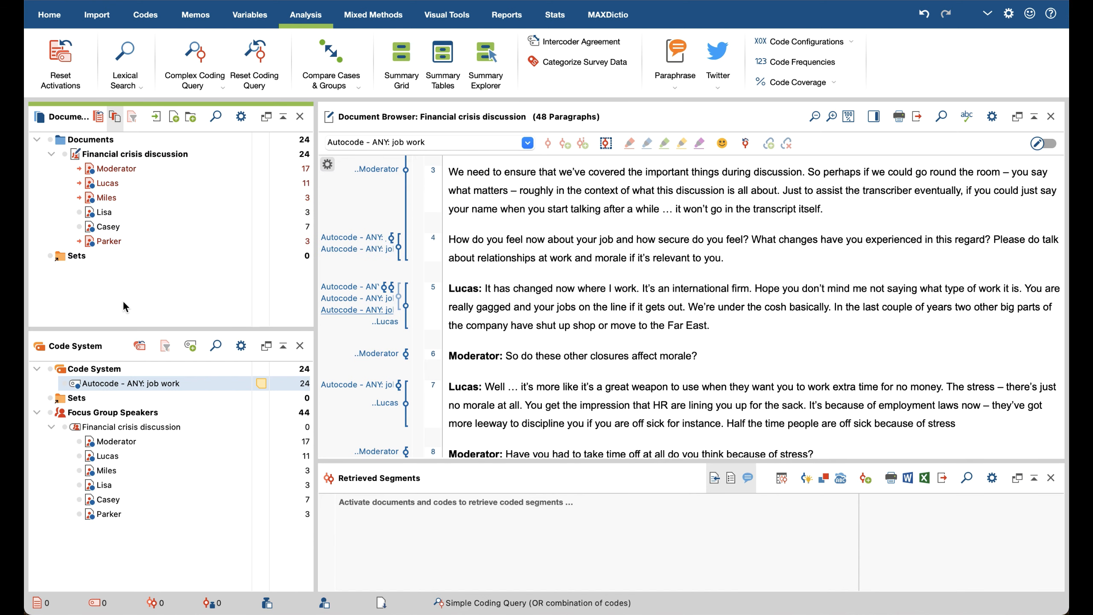
Step: Activate the code "Autocode - ANY: job work" and enlarge the Retrieved Segments area to read the activated speakers' coded segments
left_click(154, 382, "super")
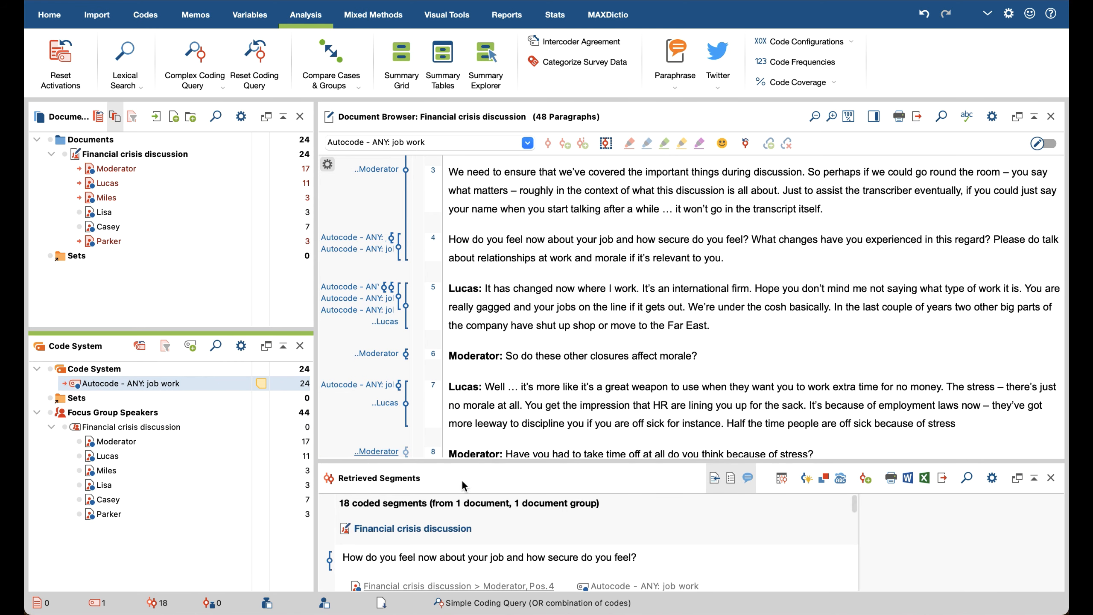
left_click_drag(520, 460, 519, 314)
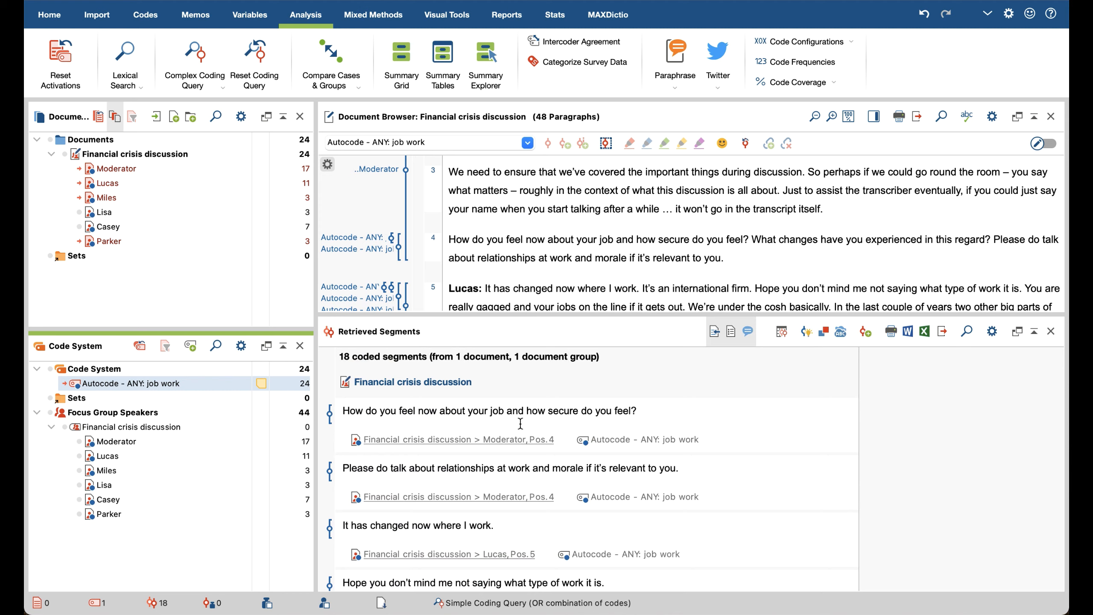
mouse_move(696, 428)
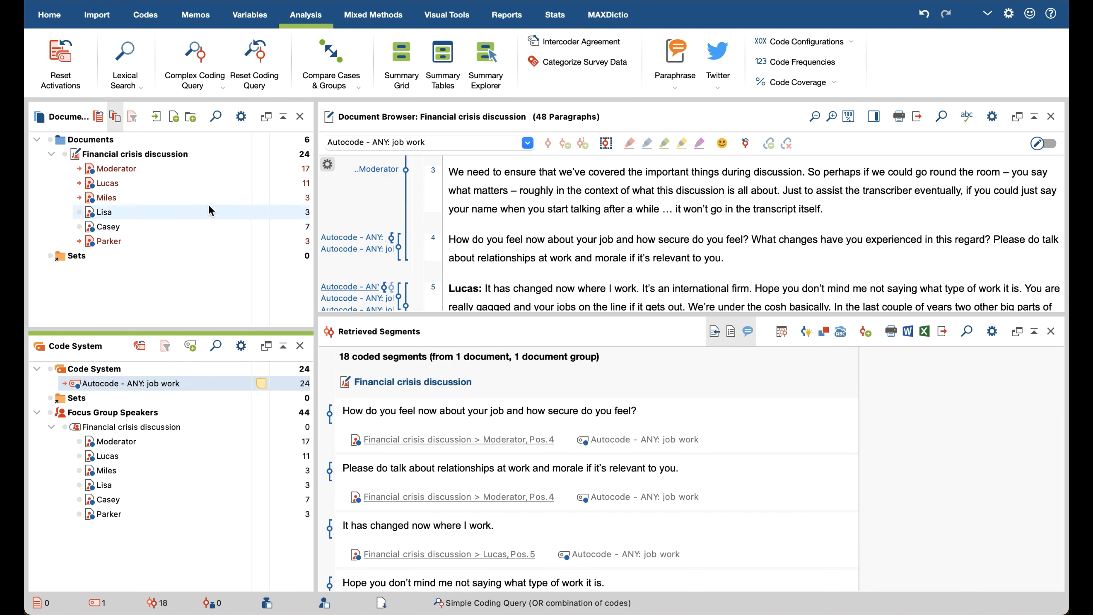
mouse_move(192, 149)
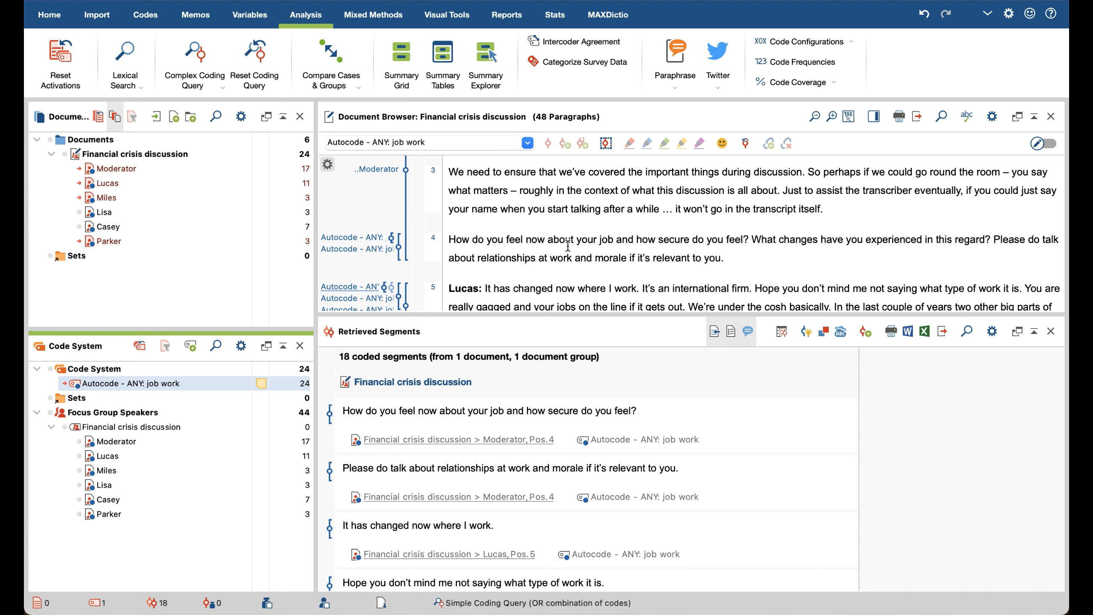
left_click(599, 238)
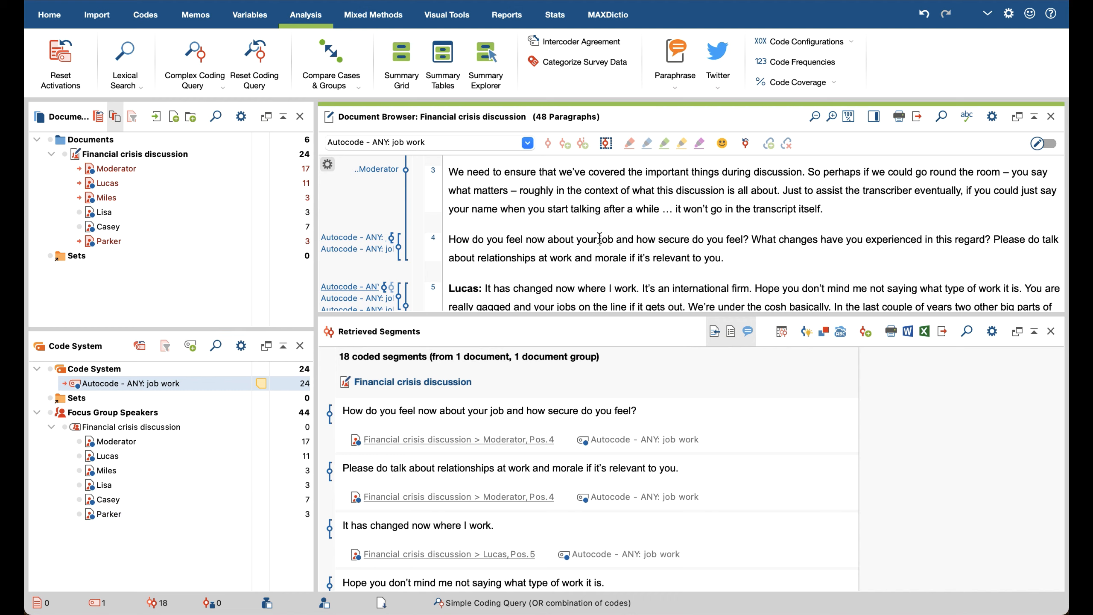
Step: Create a Code Matrix Browser with focus group speakers as columns, without restricting it to activated speakers or activated codes
left_click(451, 16)
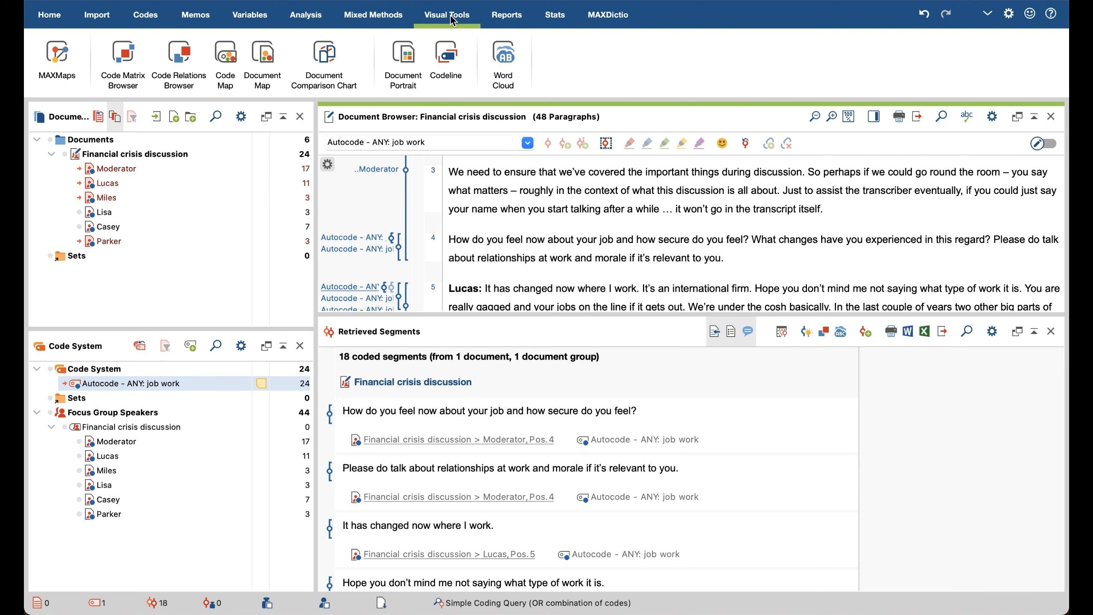
left_click(133, 80)
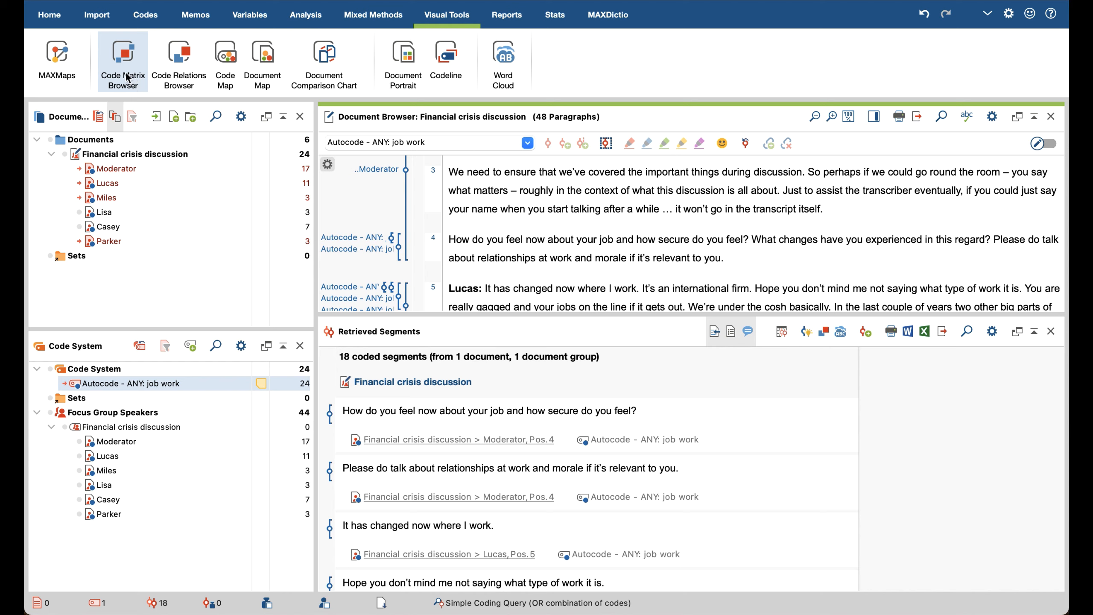
left_click(128, 78)
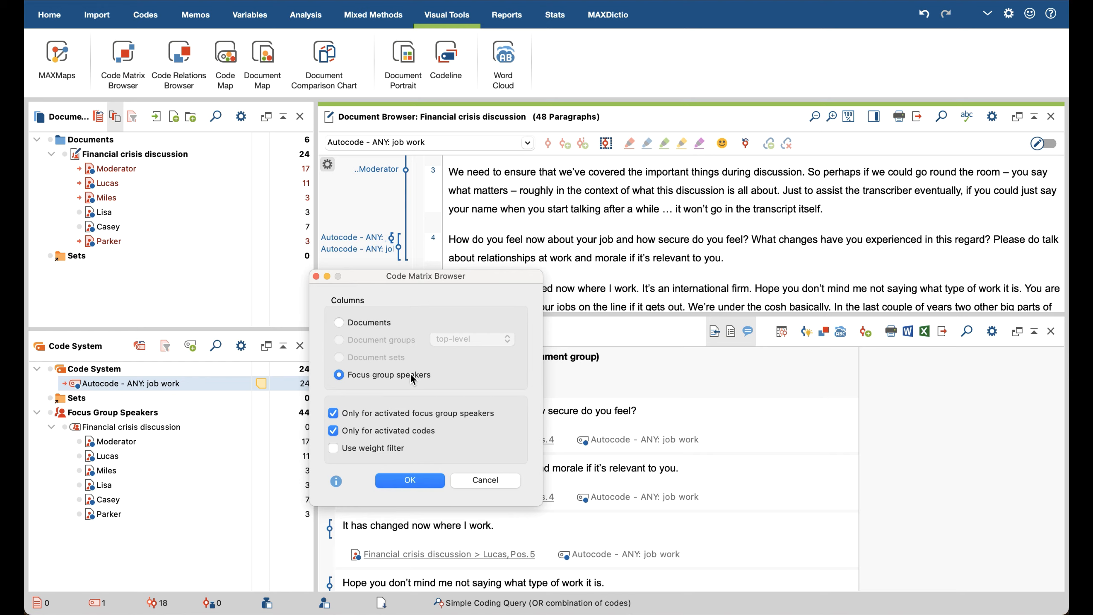
left_click(379, 326)
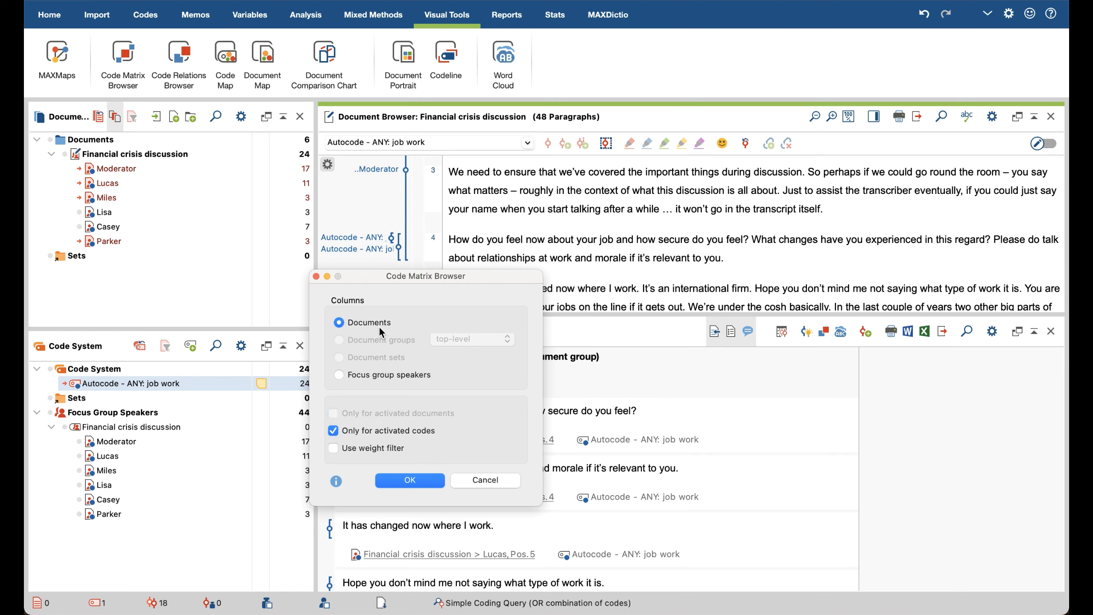
left_click(414, 381)
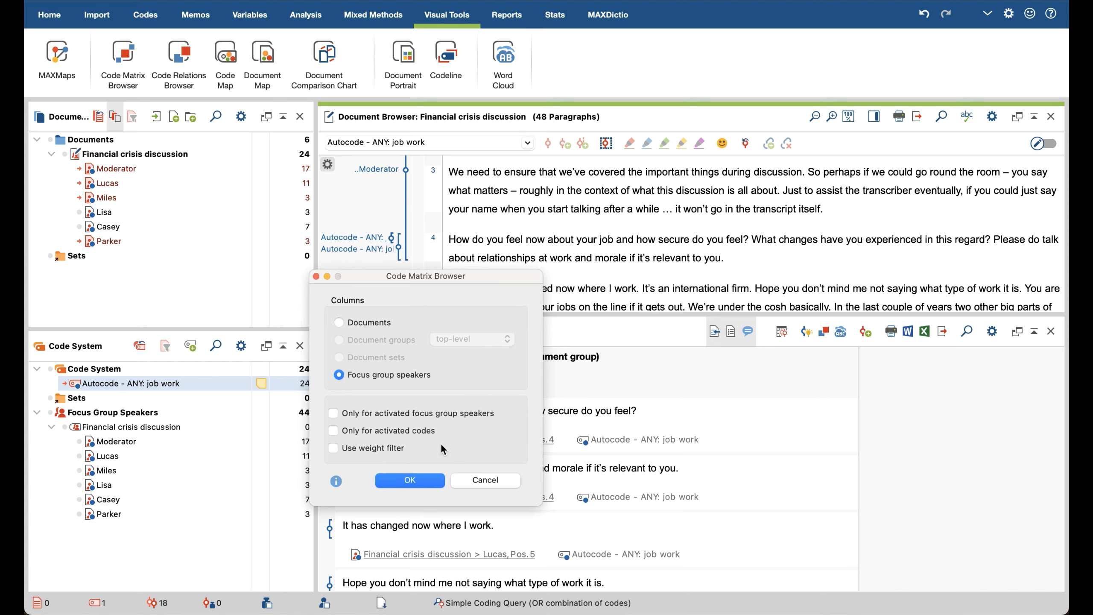
left_click(421, 480)
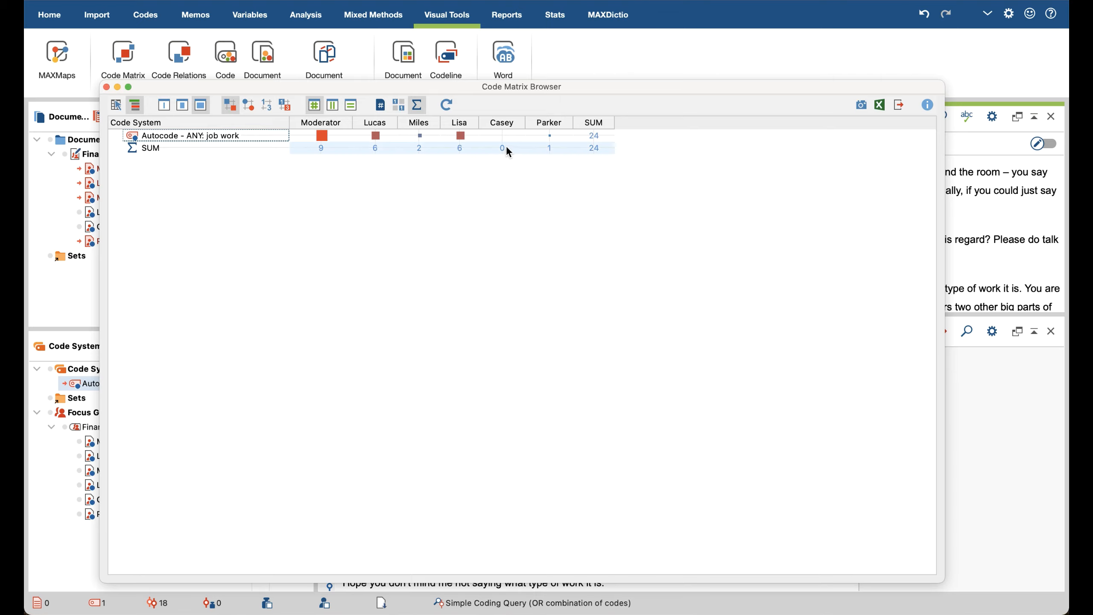
mouse_move(500, 135)
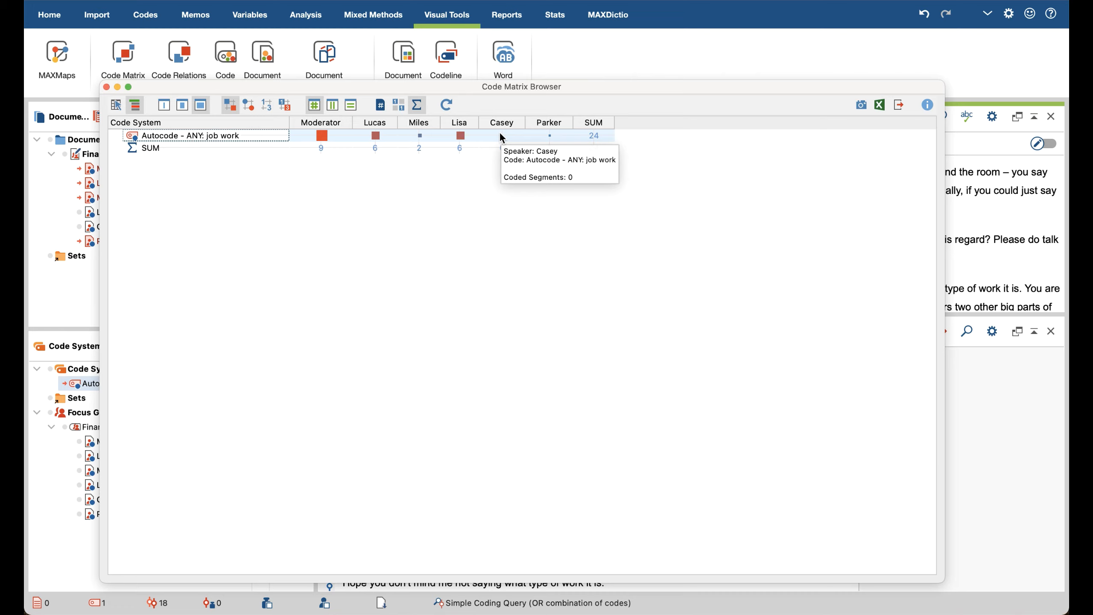
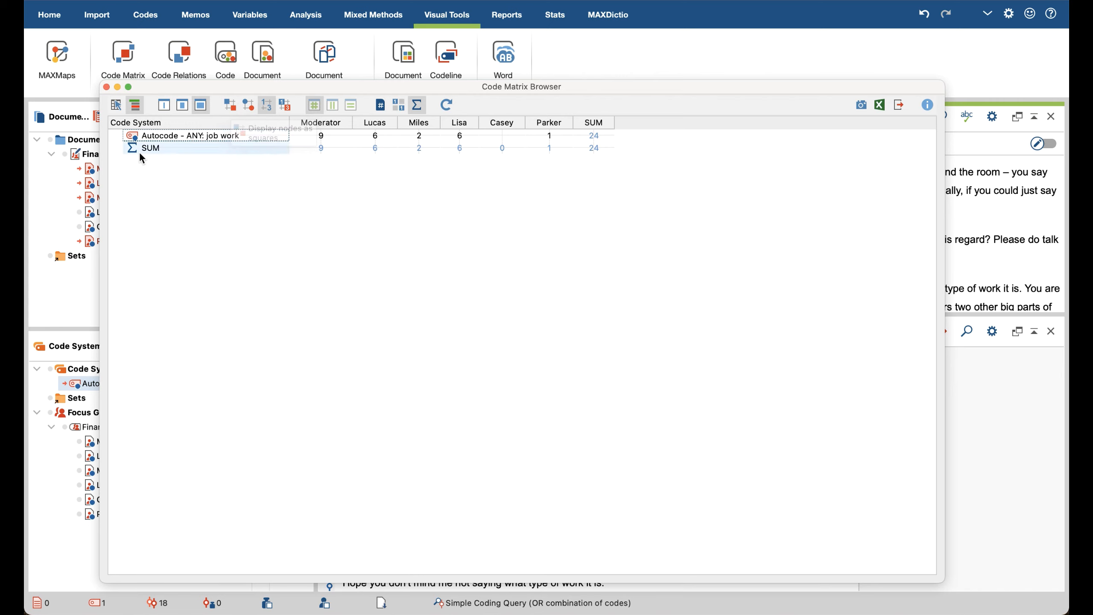
Step: Open the Interactive Quote Matrix from the Code Matrix Browser and show 6 columns to compare all speakers' coded segments side by side
left_click(116, 105)
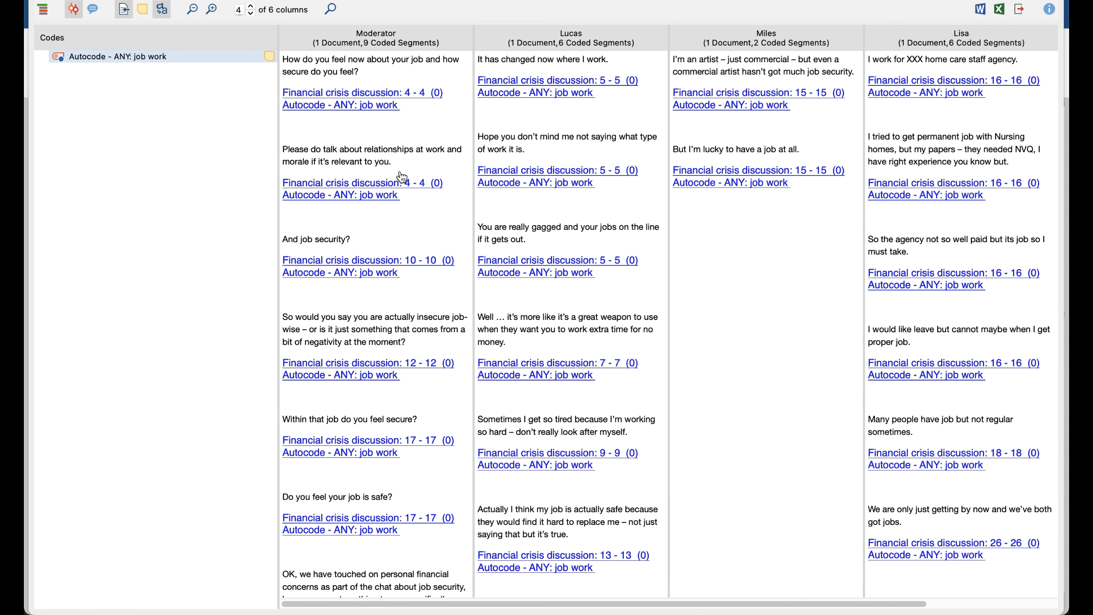
scroll(415, 139, "down", 1)
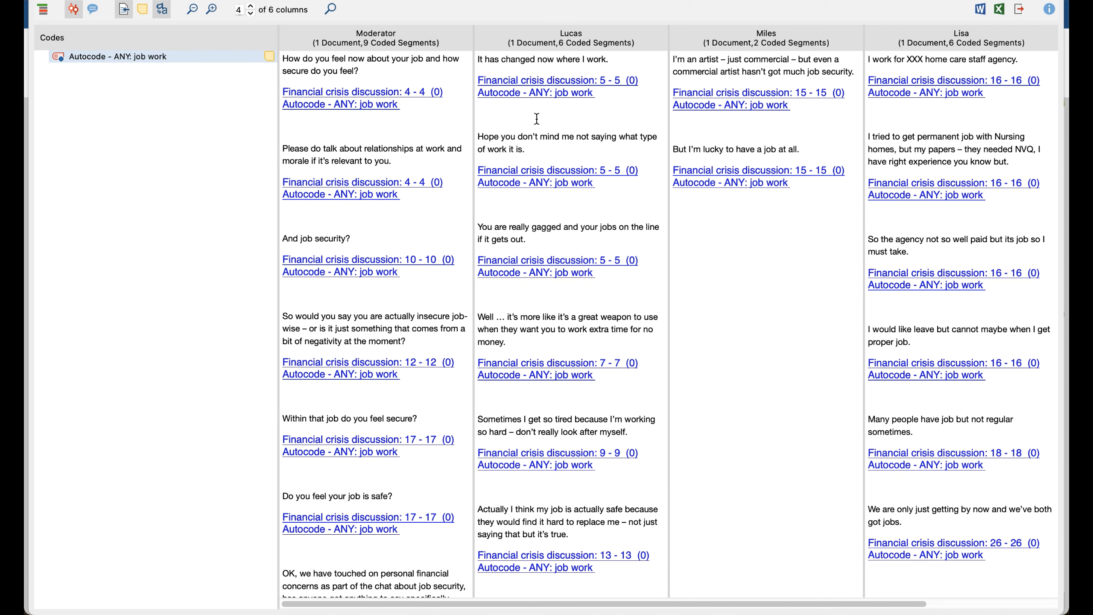
left_click(251, 6)
left_click(251, 6)
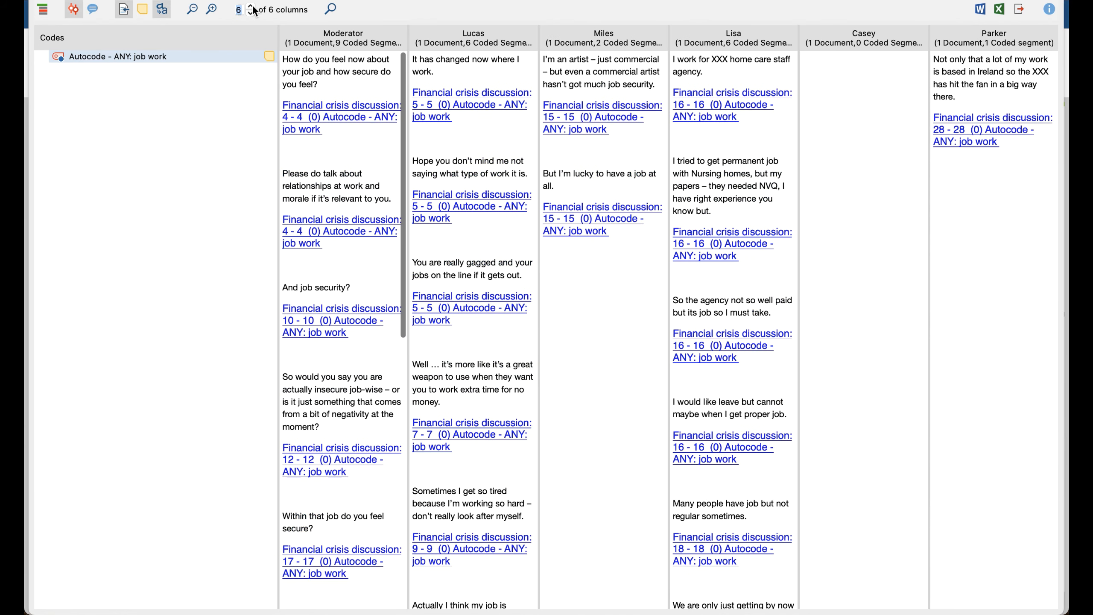
left_click(923, 275)
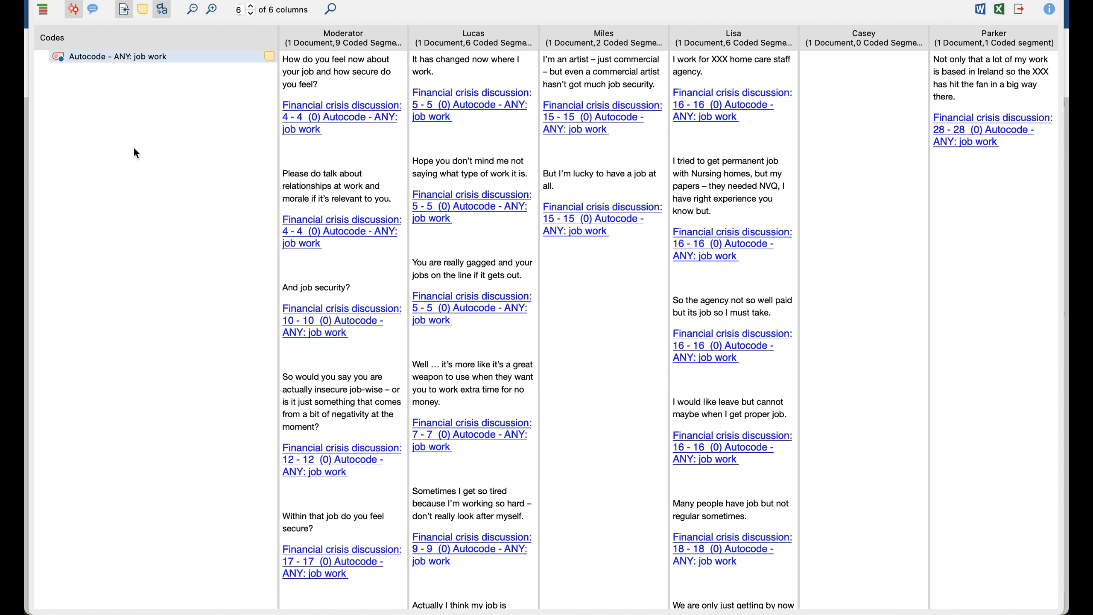
scroll(386, 139, "down", 10)
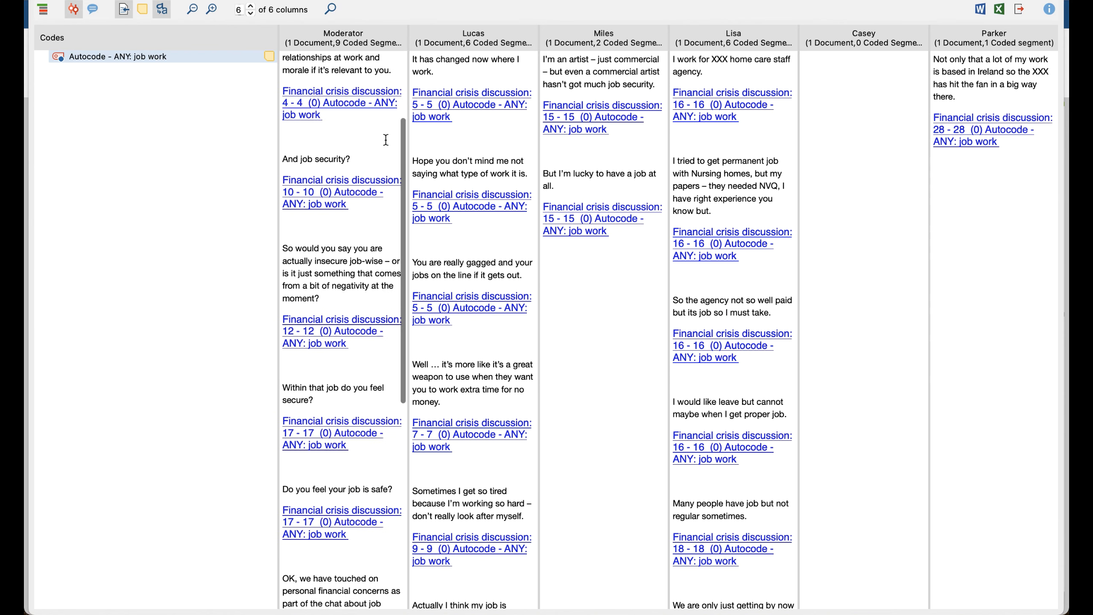
scroll(385, 139, "up", 3)
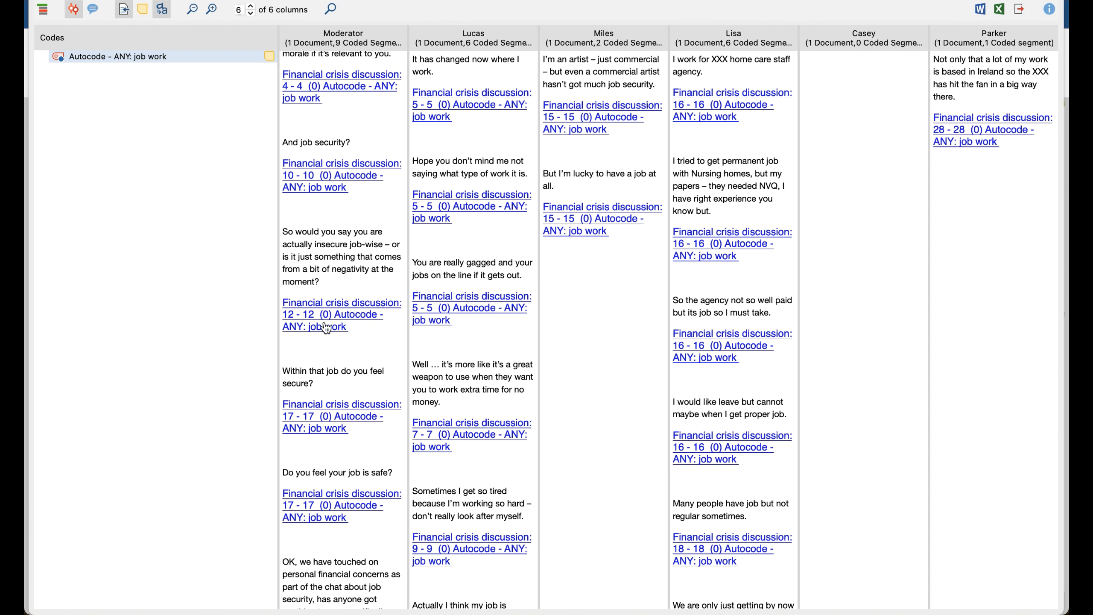
scroll(333, 243, "up", 2)
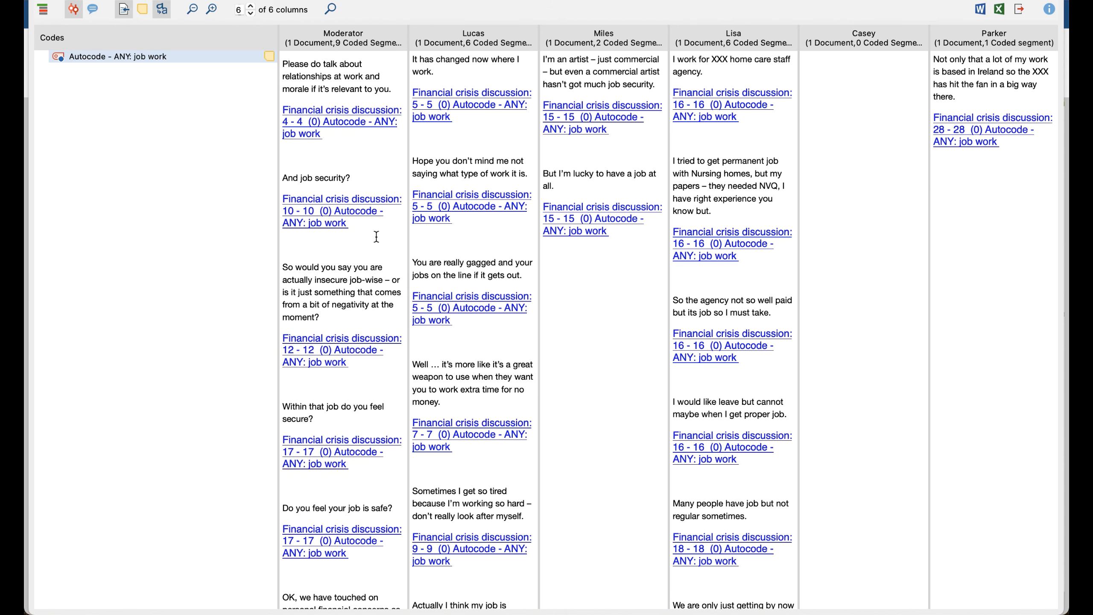
scroll(374, 282, "up", 6)
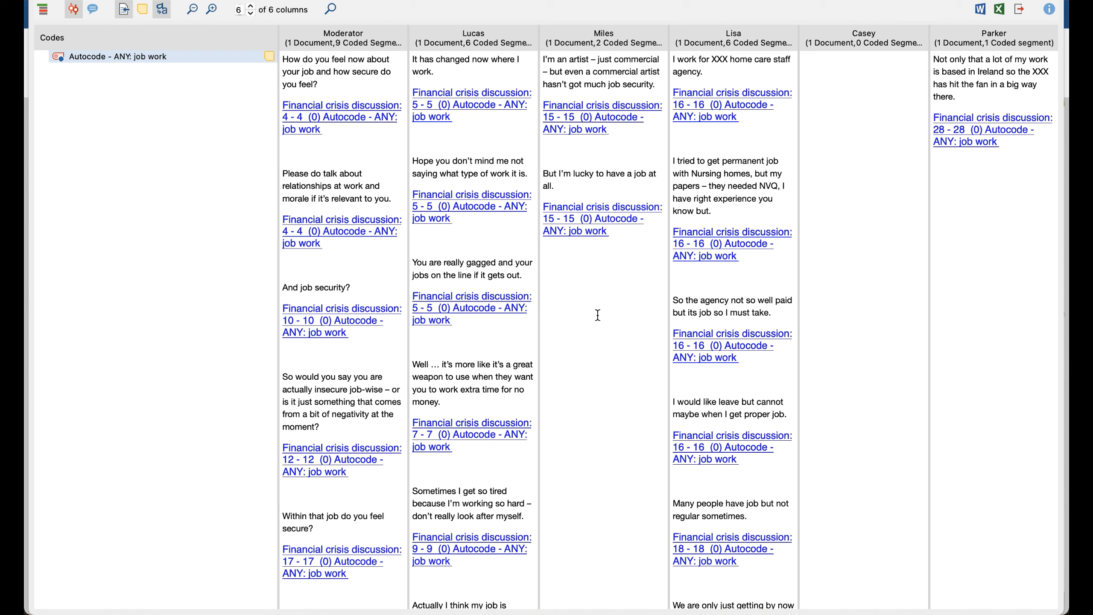
Step: Move the Interactive Quote Matrix aside to return to the Code Matrix Browser, and close both result windows
left_click(575, 292)
left_click_drag(99, 0, 163, 274)
left_click(430, 164)
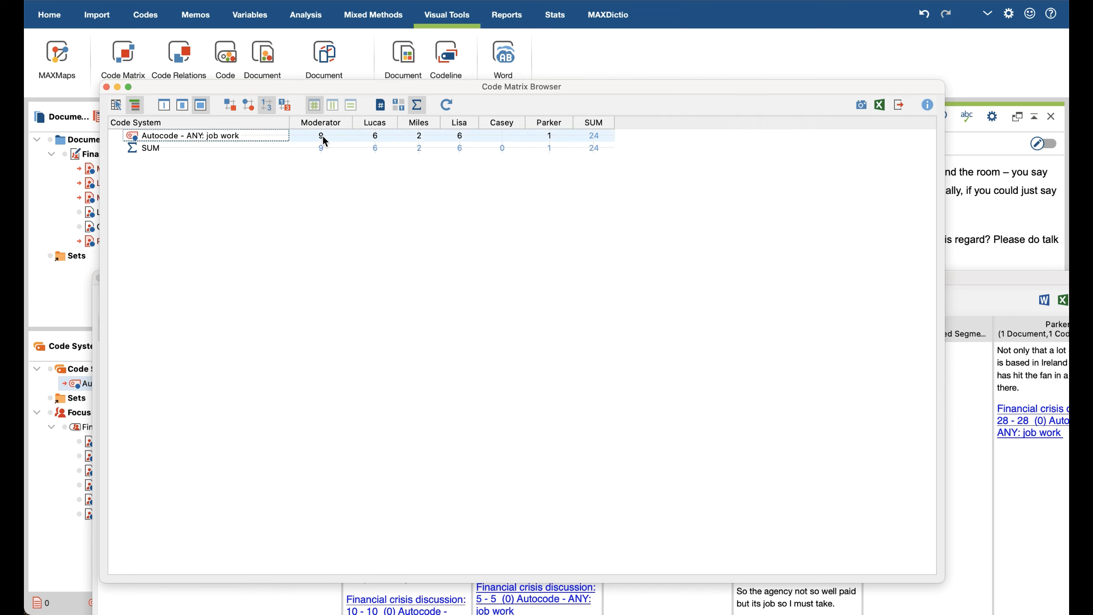
mouse_move(323, 136)
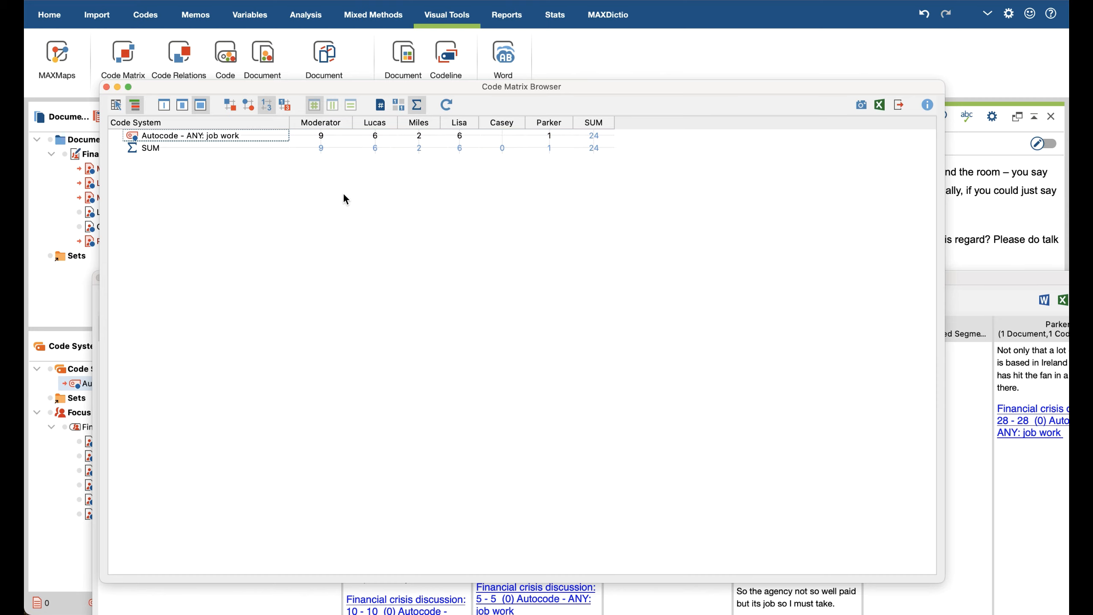
left_click(106, 87)
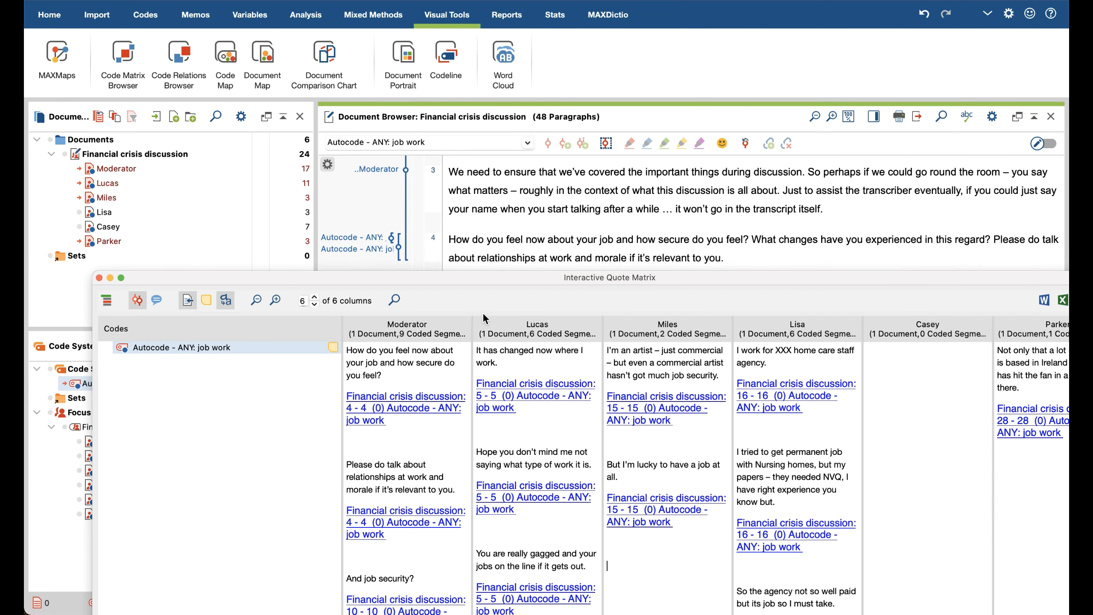
left_click_drag(524, 276, 461, 66)
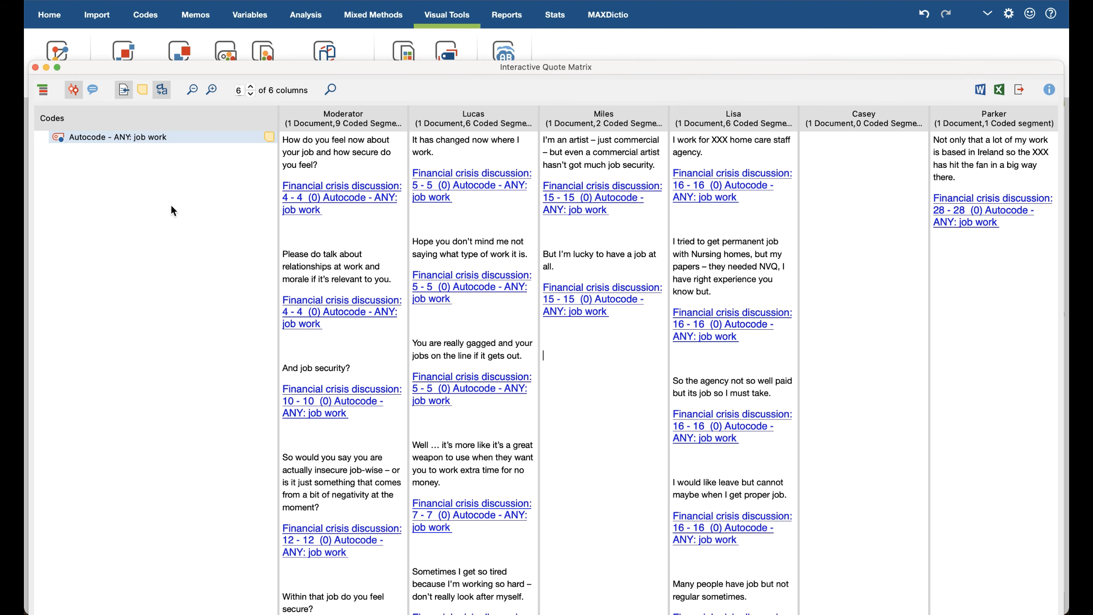
left_click(35, 67)
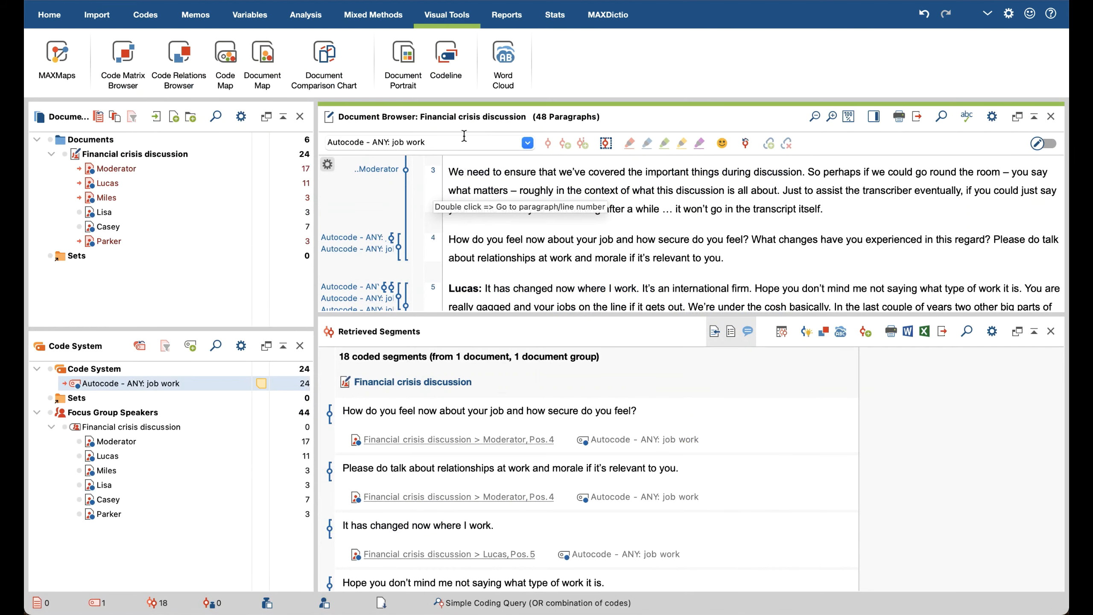
Step: Open MAXMaps, view the Single-Case Model (Focus Group Speaker) map linking a speaker to the "Autocode - ANY: job work" code, and close it
left_click(57, 58)
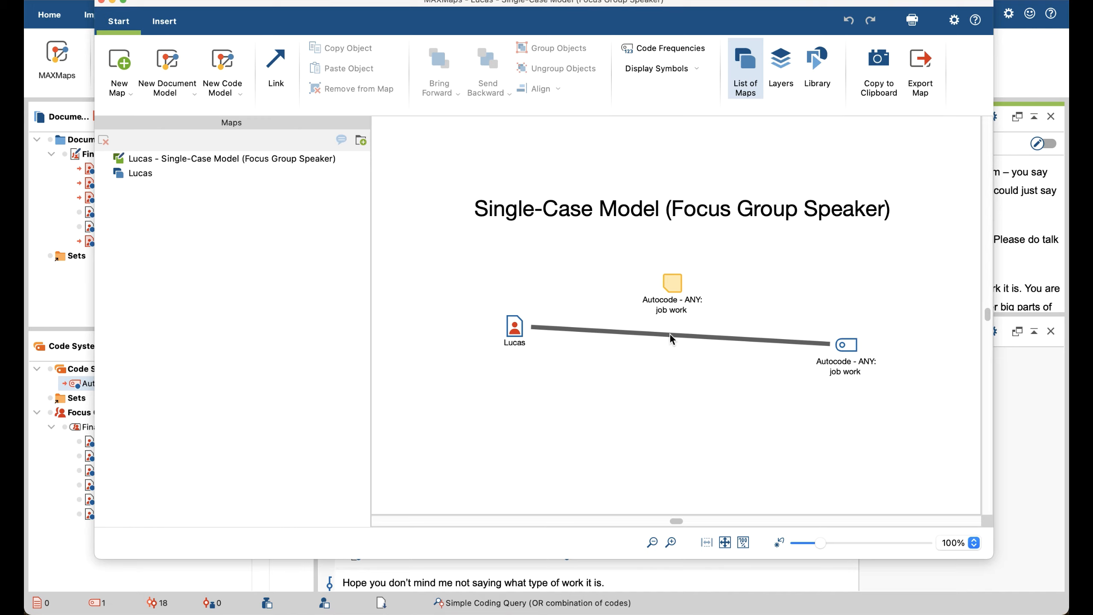
left_click(645, 333)
left_click(704, 369)
left_click(101, 1)
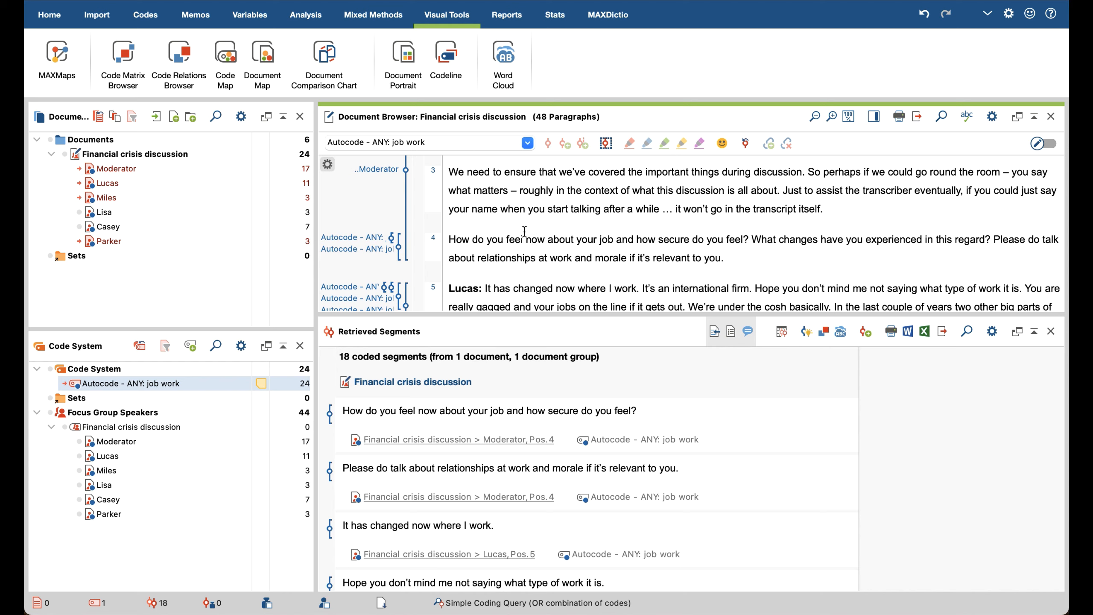
Step: Review the focus group transcript import option and select the colon after the Moderator speaker label at the transcript's start
left_click(106, 19)
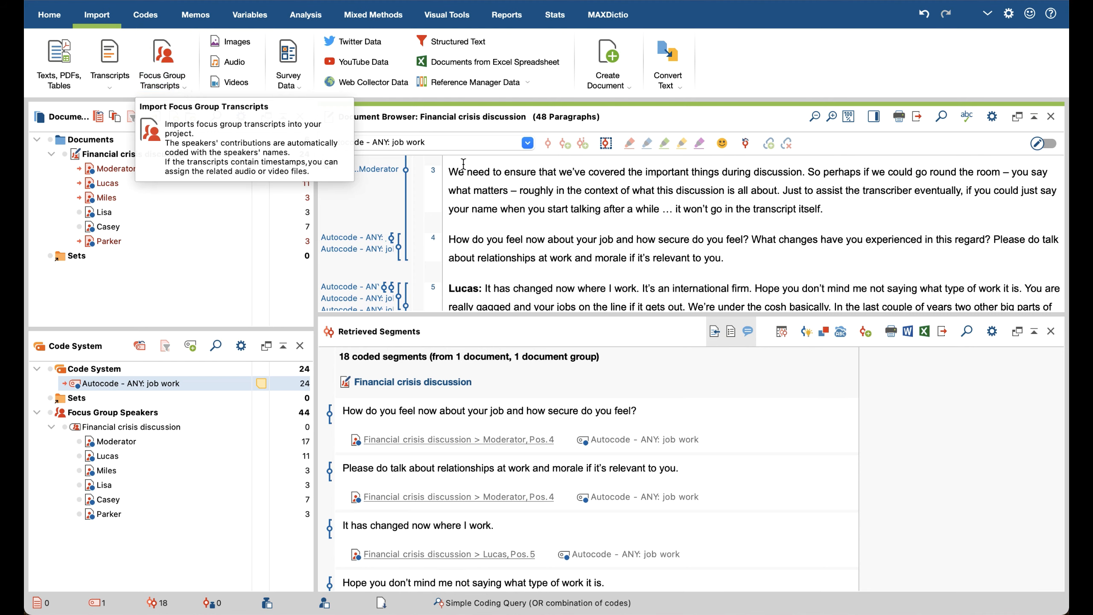
scroll(515, 271, "up", 5)
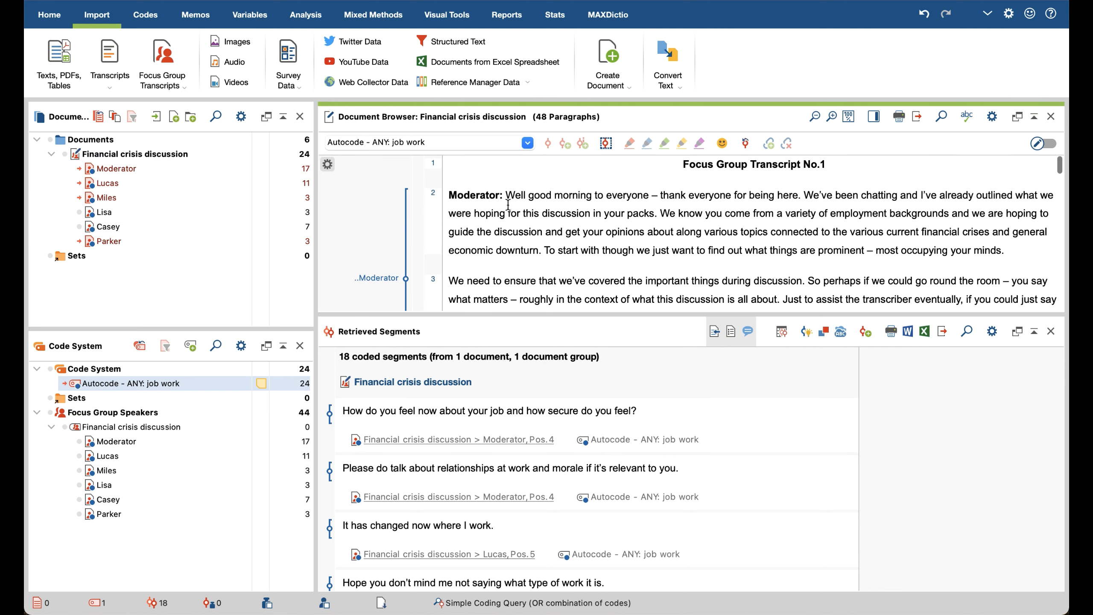
left_click_drag(502, 195, 498, 195)
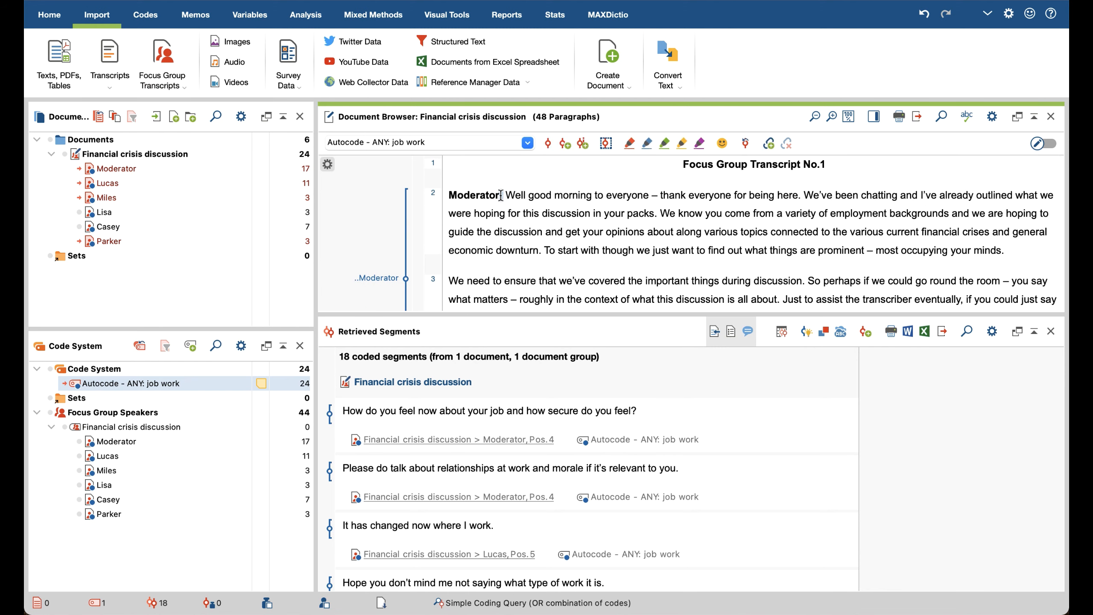